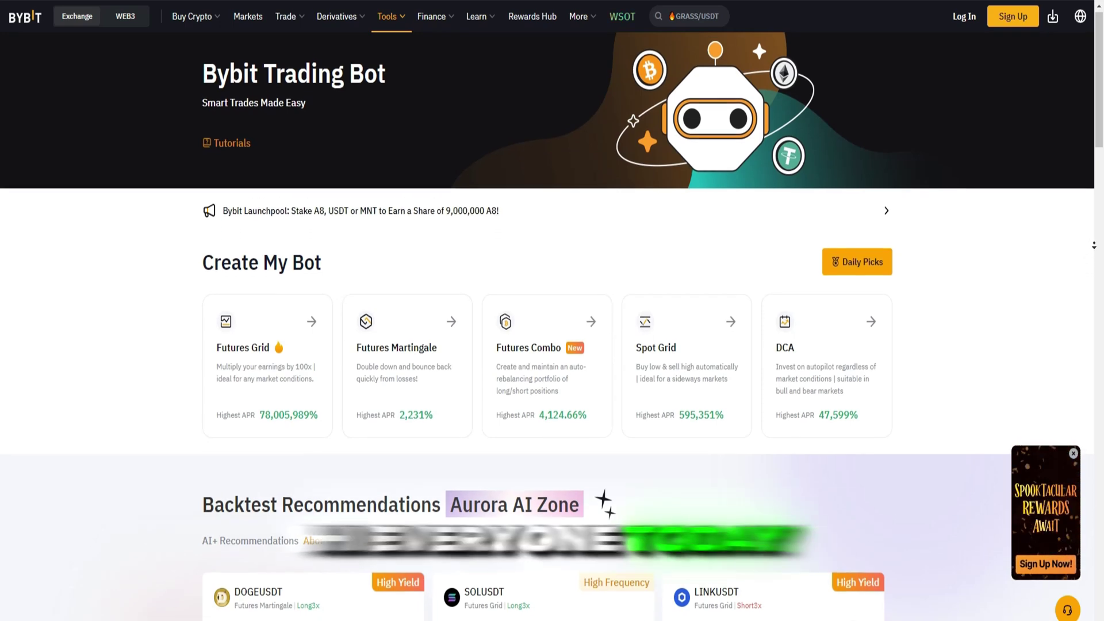
# - Scroll down the Trading Bot page past Create My Bot and Backtest Recommendations to Hourly Top Picks
pyautogui.scroll(-2, 1095, 247)
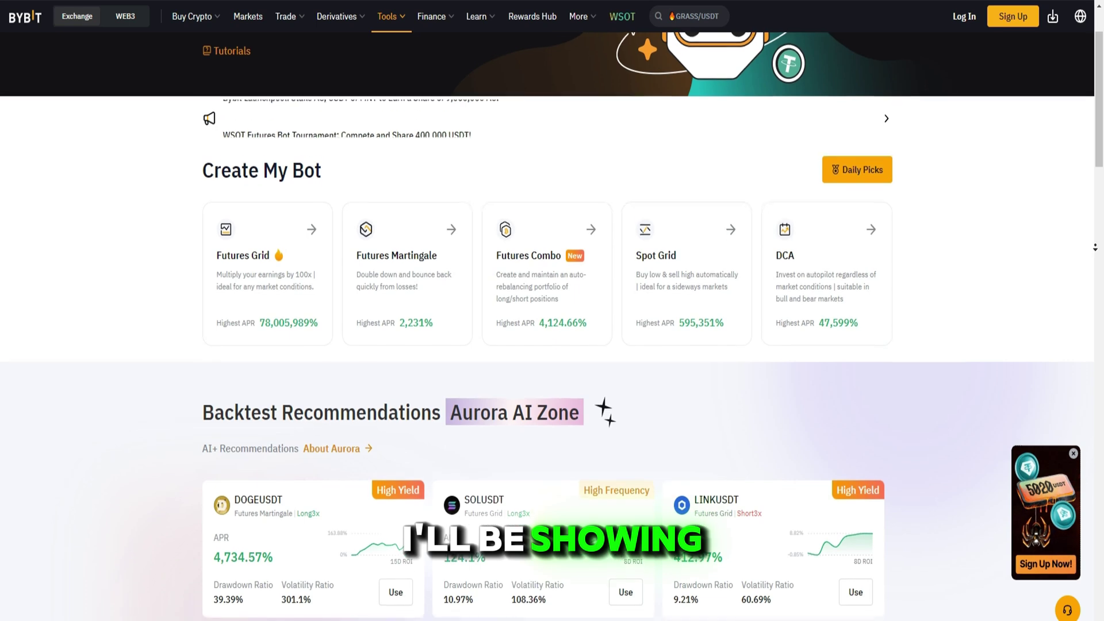
pyautogui.scroll(-2, 1095, 248)
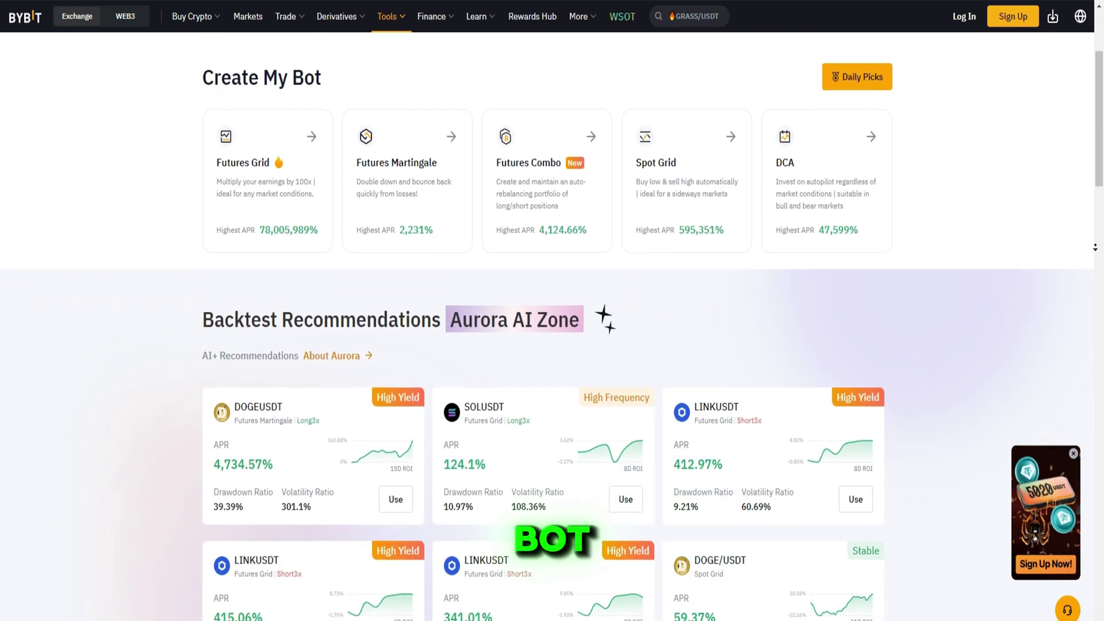
pyautogui.scroll(-2, 1095, 247)
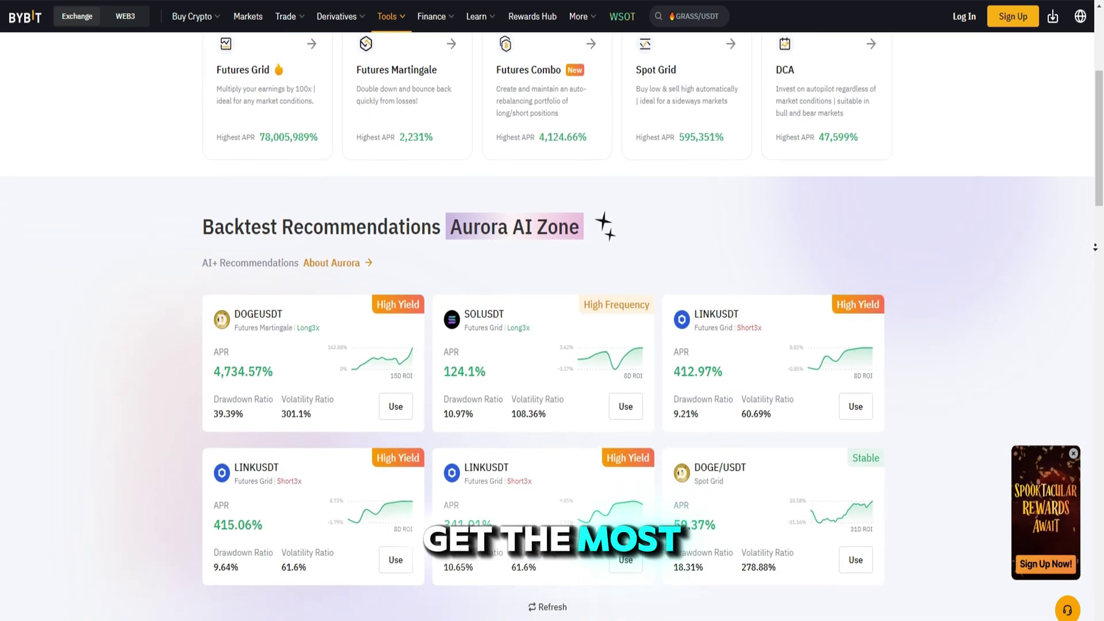
pyautogui.scroll(-6, 1095, 248)
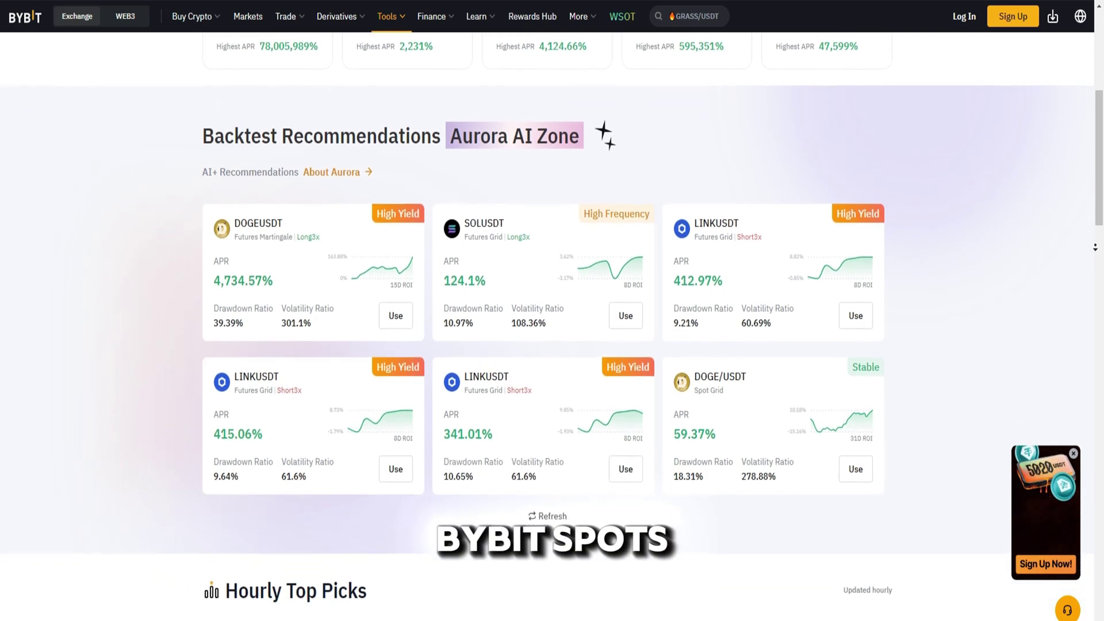
pyautogui.scroll(-4, 1096, 275)
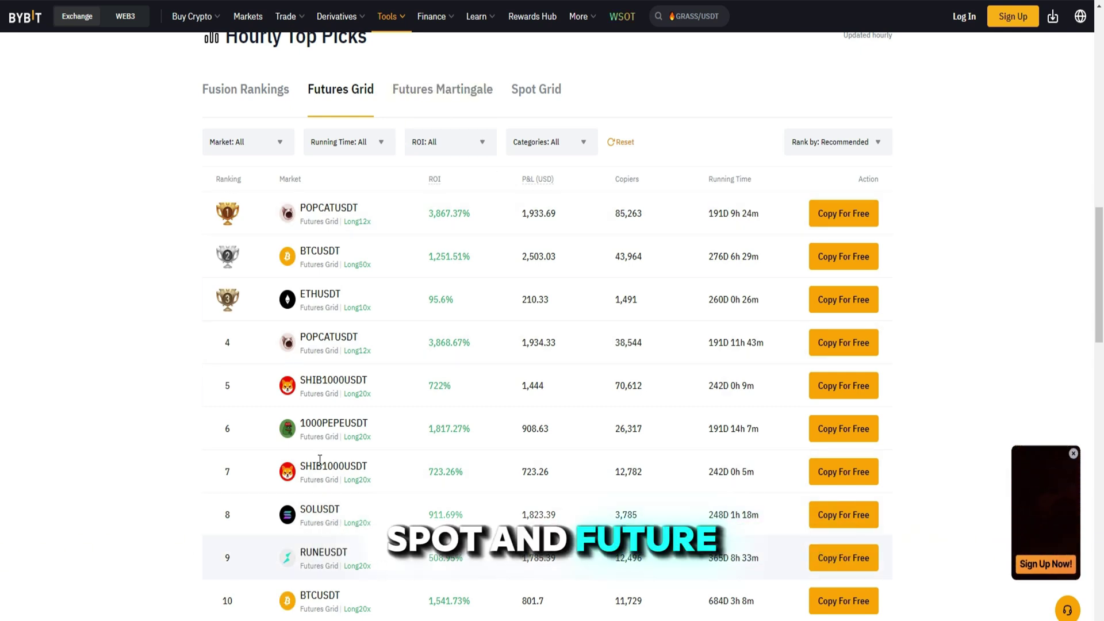
# - View the Futures Martingale rankings, then switch Hourly Top Picks to Spot Grid and scroll the list
pyautogui.click(439, 99)
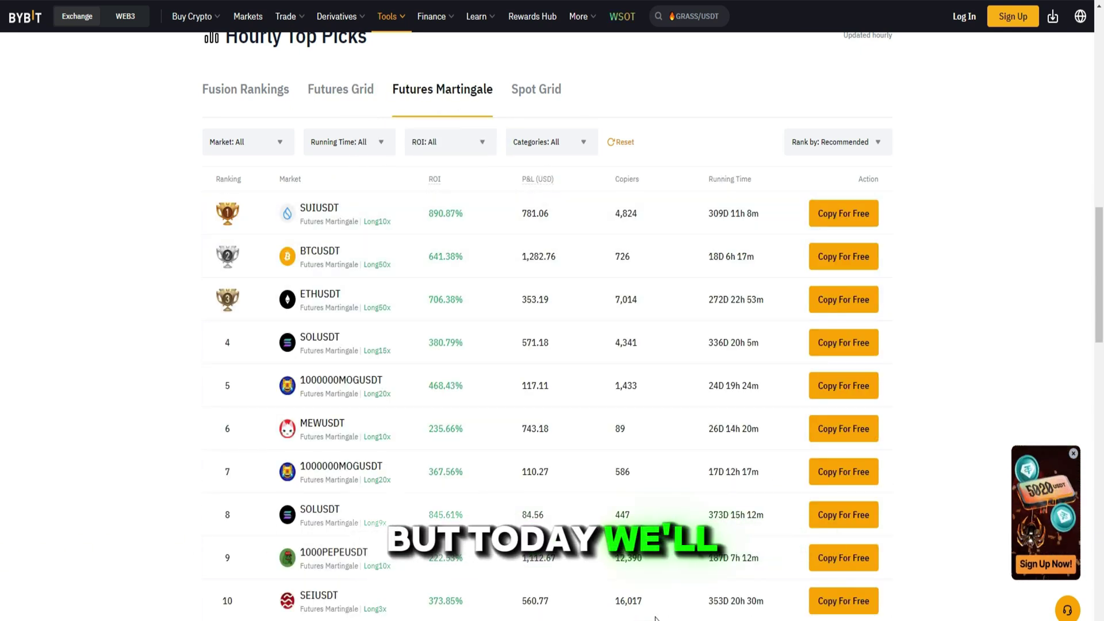
pyautogui.click(543, 96)
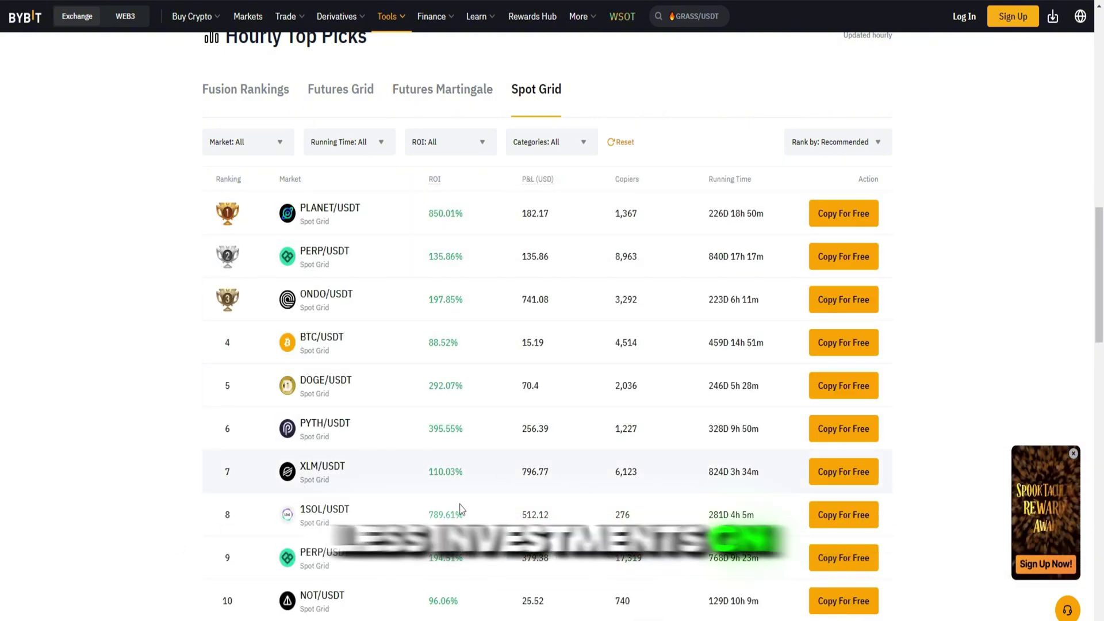
pyautogui.scroll(-4, 521, 585)
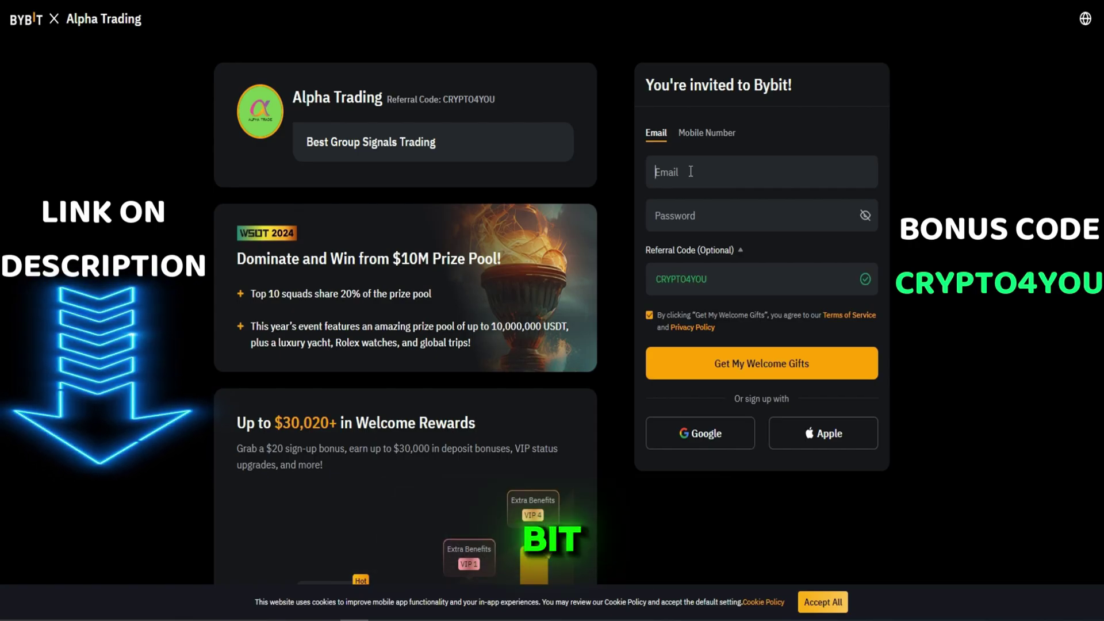
# - Enter the sign-up e-mail via the Gmail suggestion and a valid account password, keeping the referral code
pyautogui.click(690, 171)
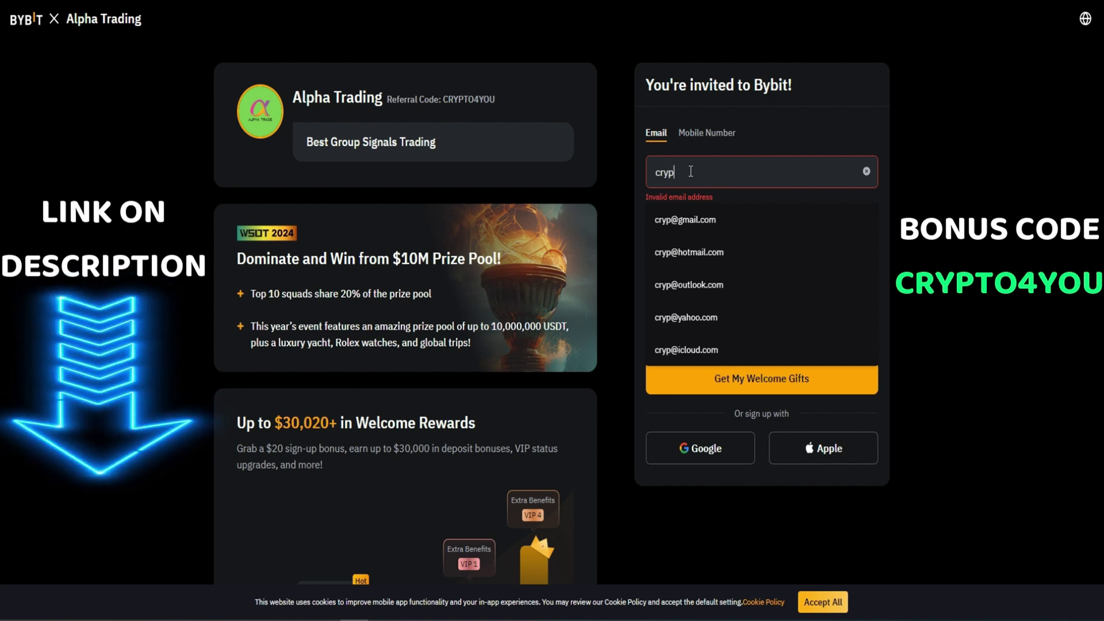
pyautogui.click(714, 218)
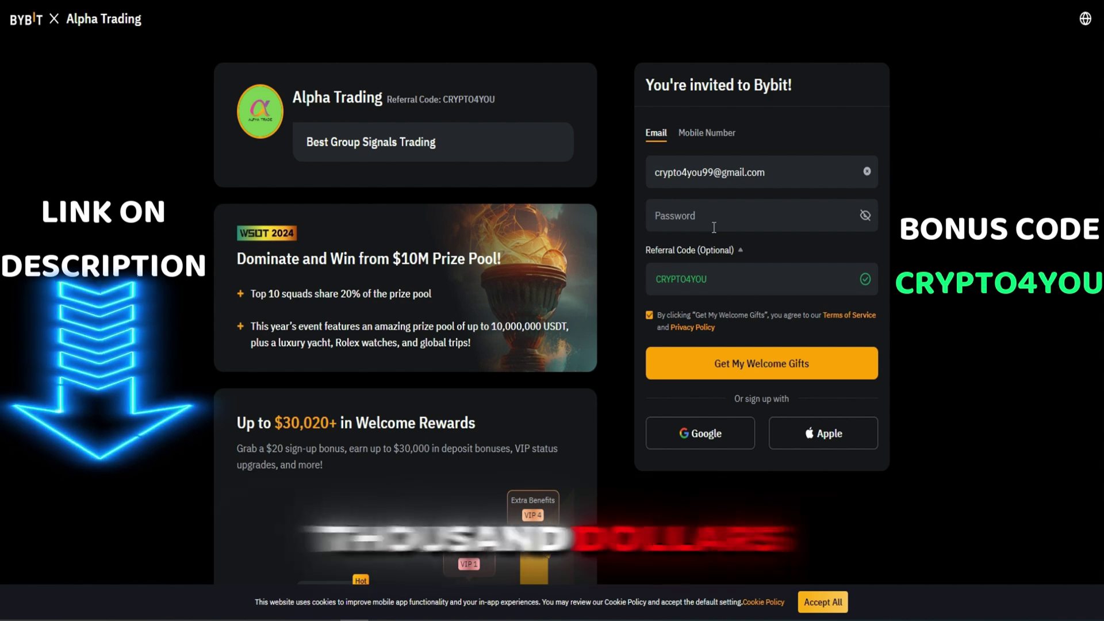
pyautogui.click(712, 228)
pyautogui.write('•••••••••••••')
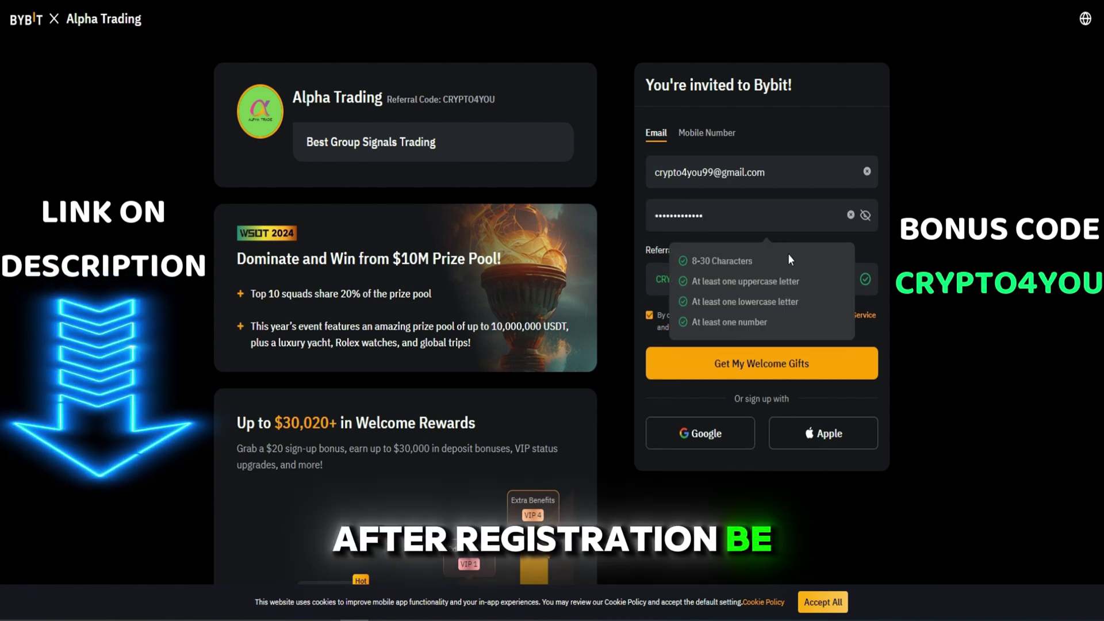
pyautogui.click(984, 295)
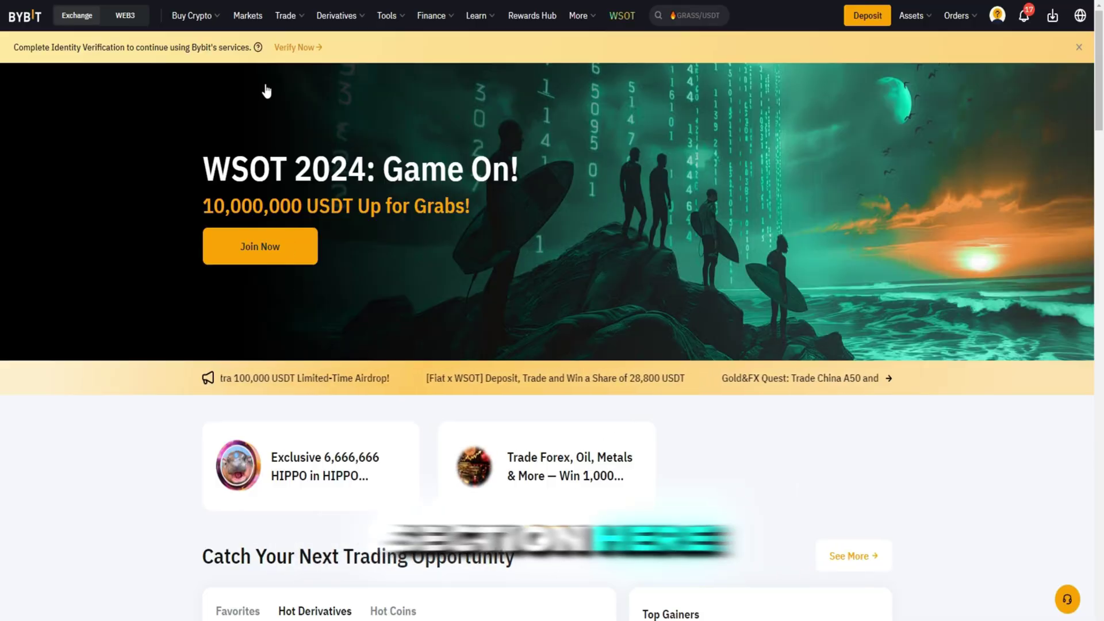
# - Open the BTC/USDT Spot Grid bot setup from the Trading Bot page and dismiss the verification banner
pyautogui.scroll(-1, 665, 111)
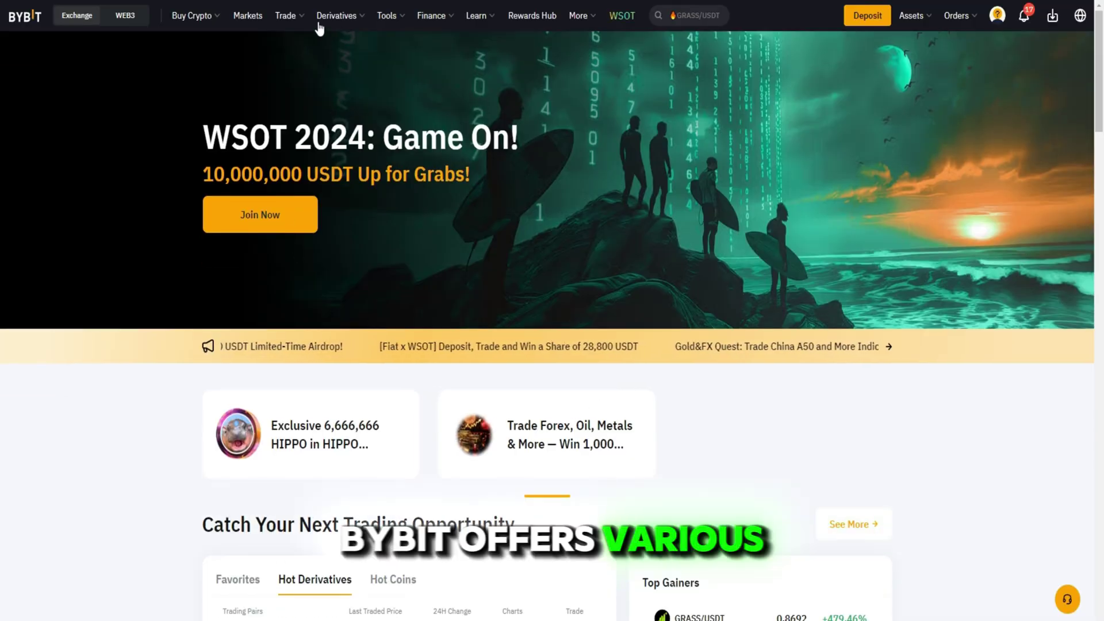
pyautogui.moveTo(302, 20)
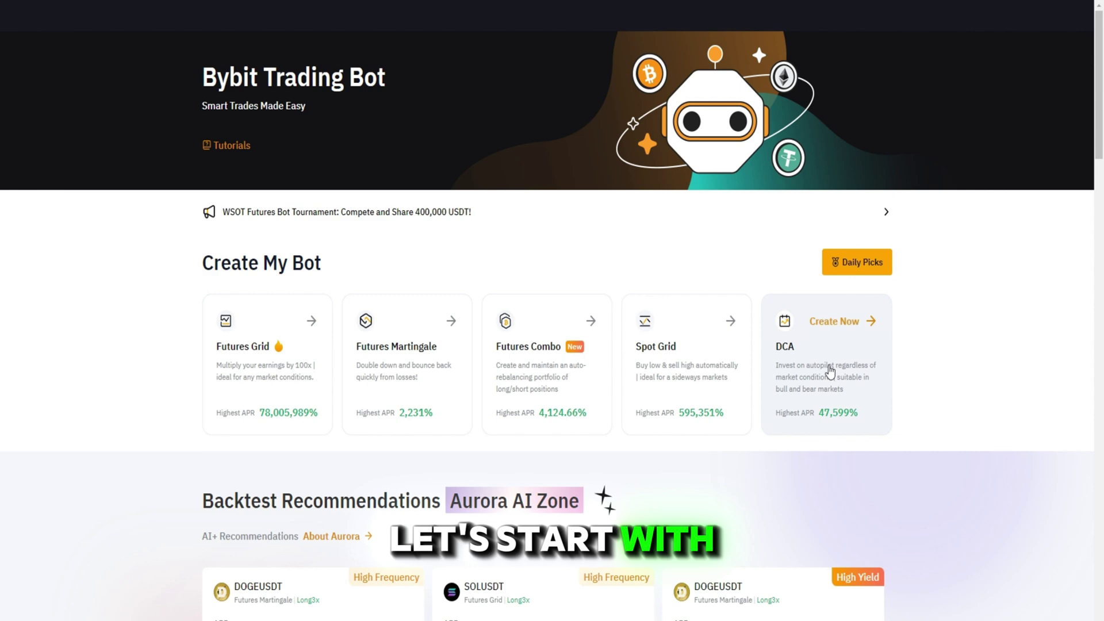
pyautogui.click(659, 356)
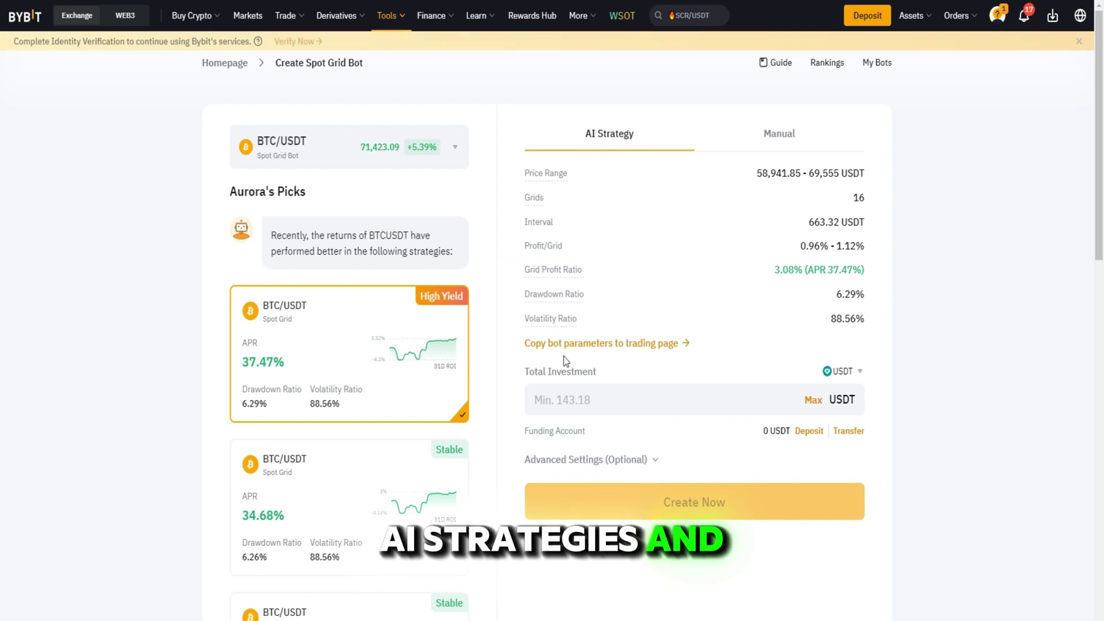
pyautogui.click(1079, 47)
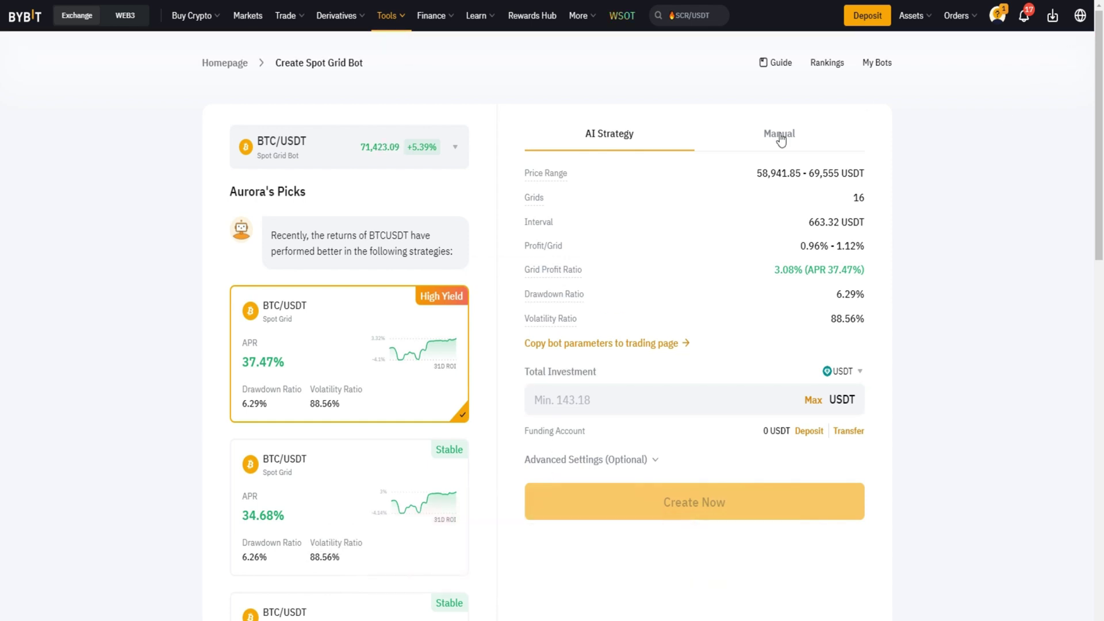
# - In Manual mode, set the grid price range to 68000–71000 USDT with 8 grids
pyautogui.click(780, 134)
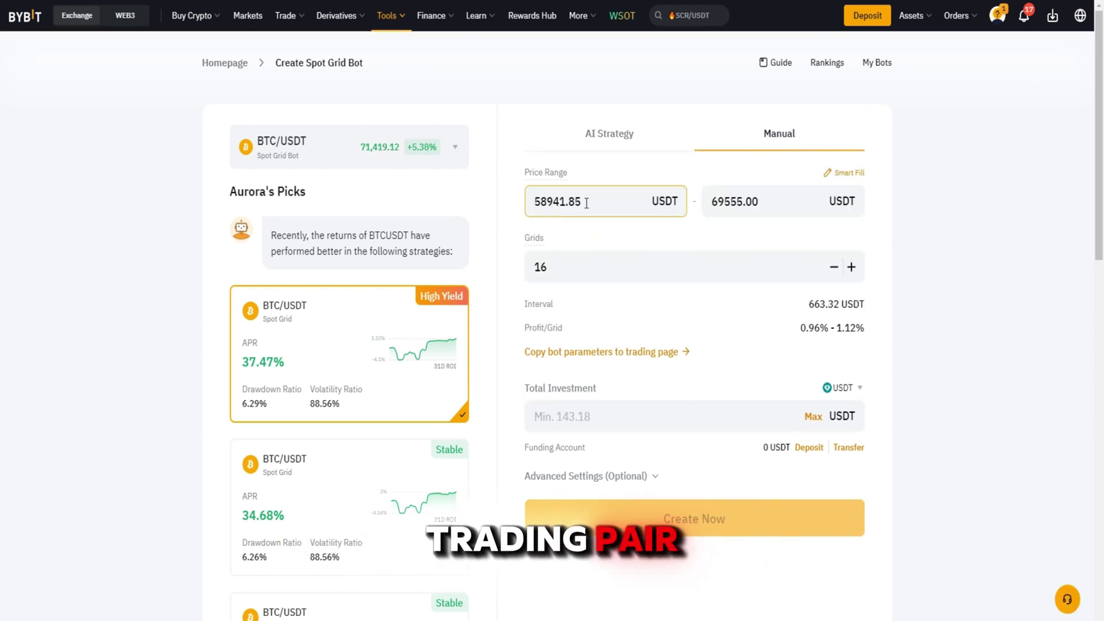
pyautogui.doubleClick(559, 211)
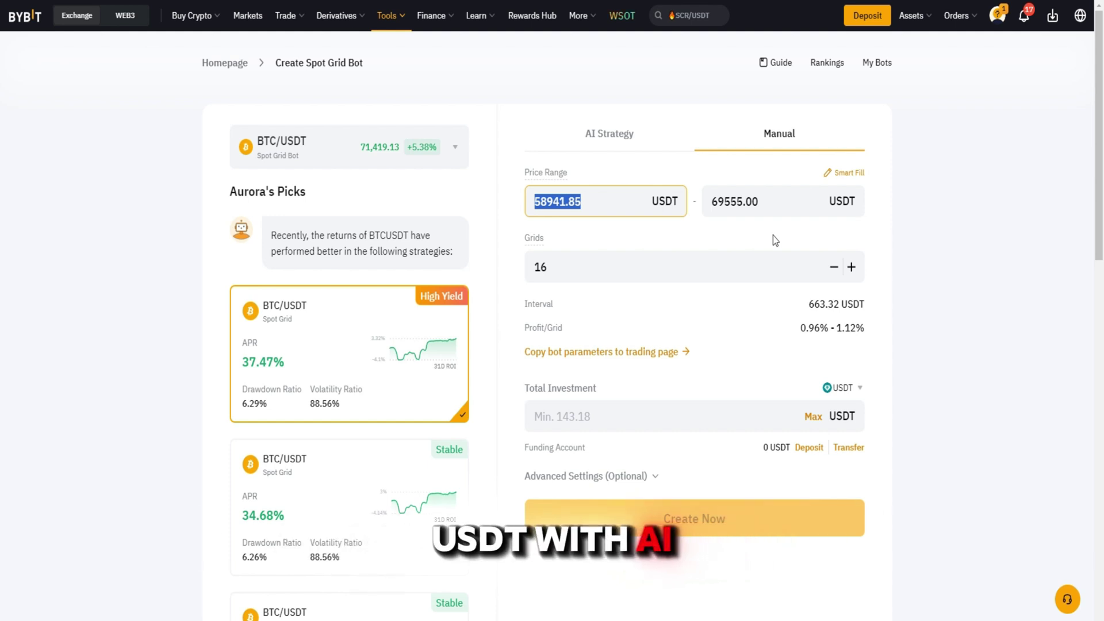
pyautogui.write('680000')
pyautogui.press('BackSpace')
pyautogui.doubleClick(774, 199)
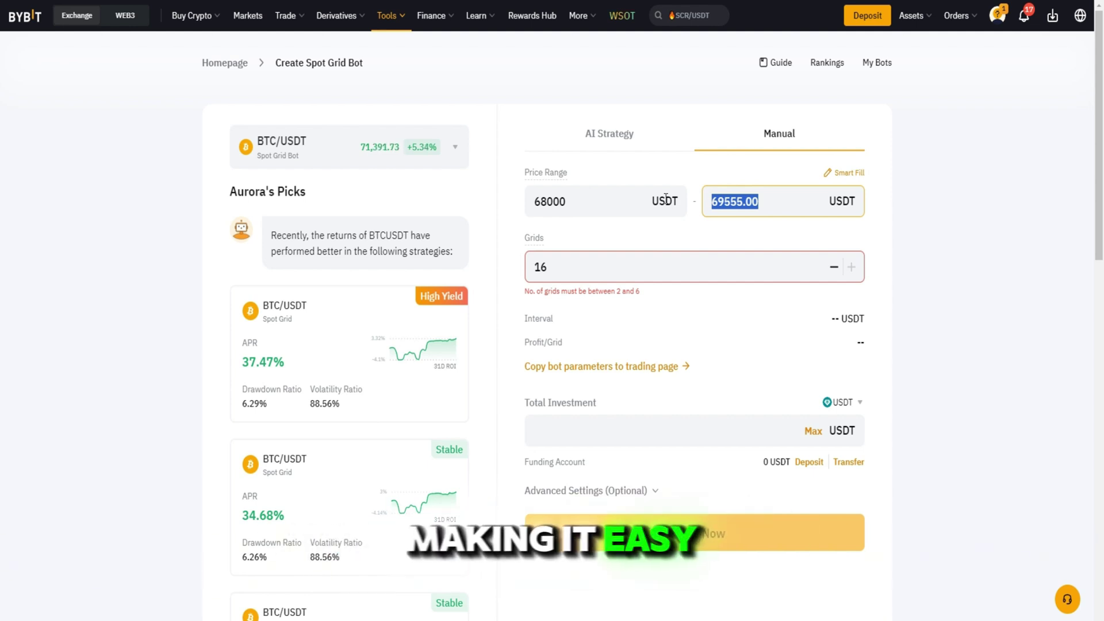
pyautogui.write('71000')
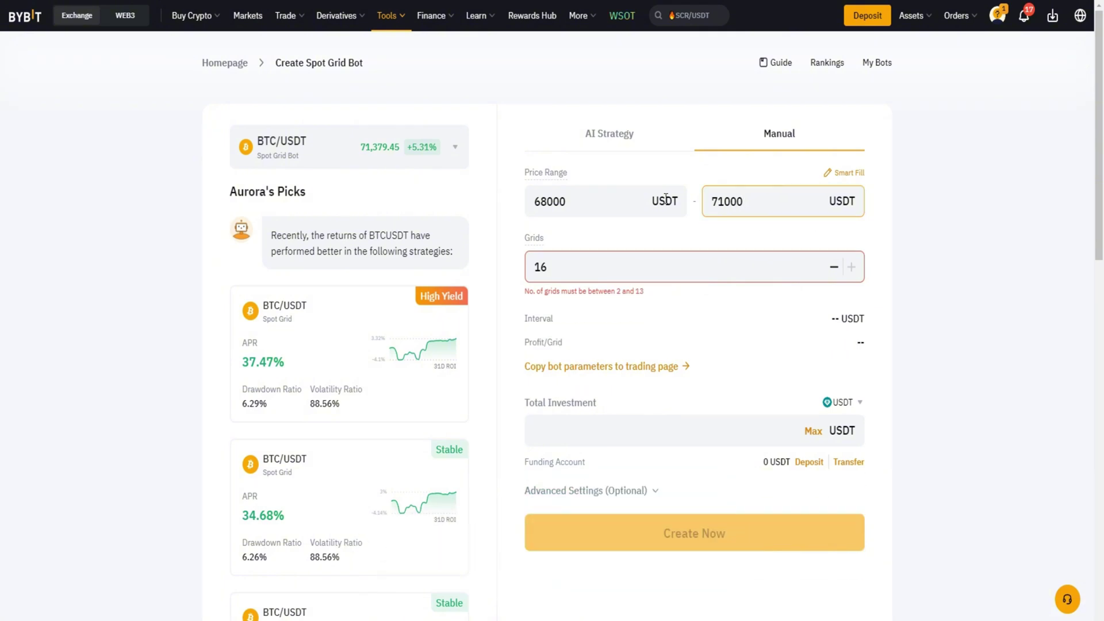
pyautogui.doubleClick(548, 265)
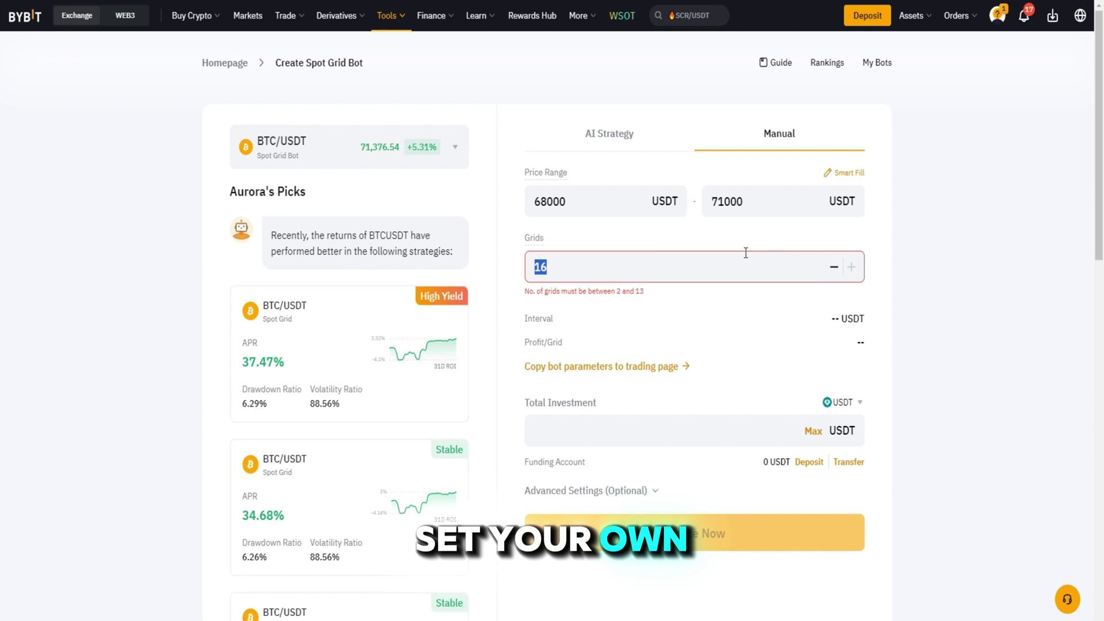
pyautogui.write('8')
pyautogui.click(977, 349)
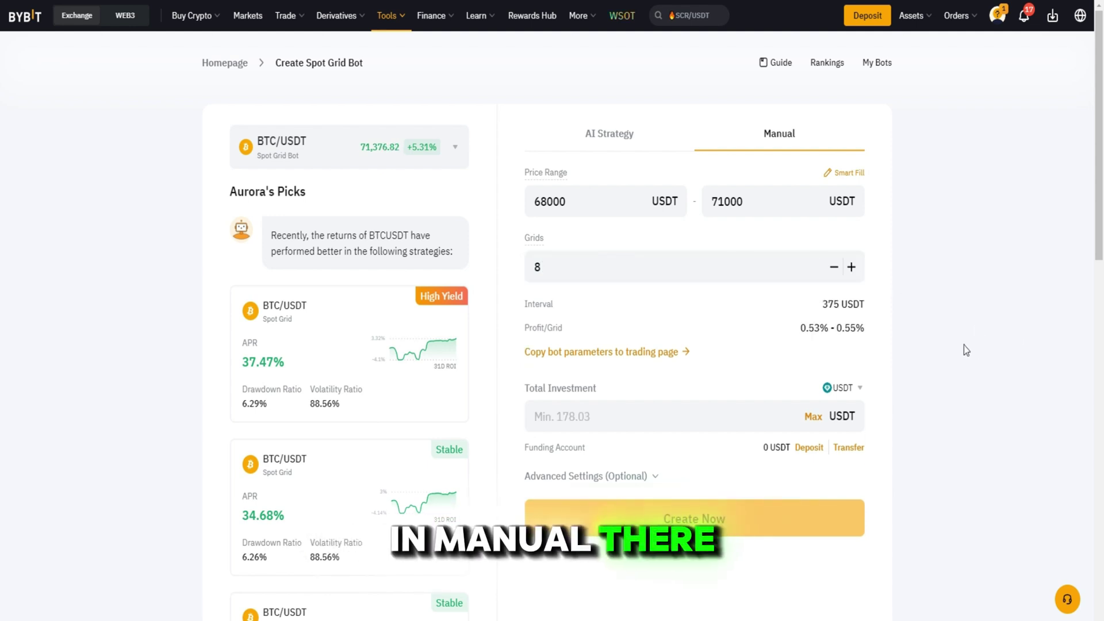
pyautogui.click(674, 280)
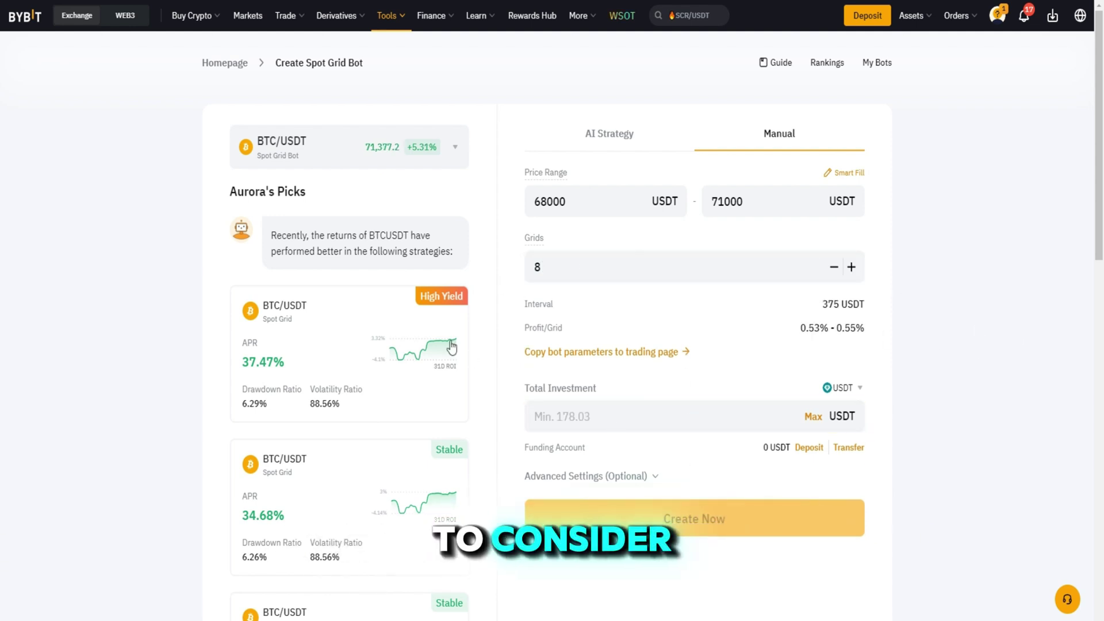
# - Enter 500 USDT as the Spot Grid bot's Total Investment
pyautogui.scroll(-1, 416, 431)
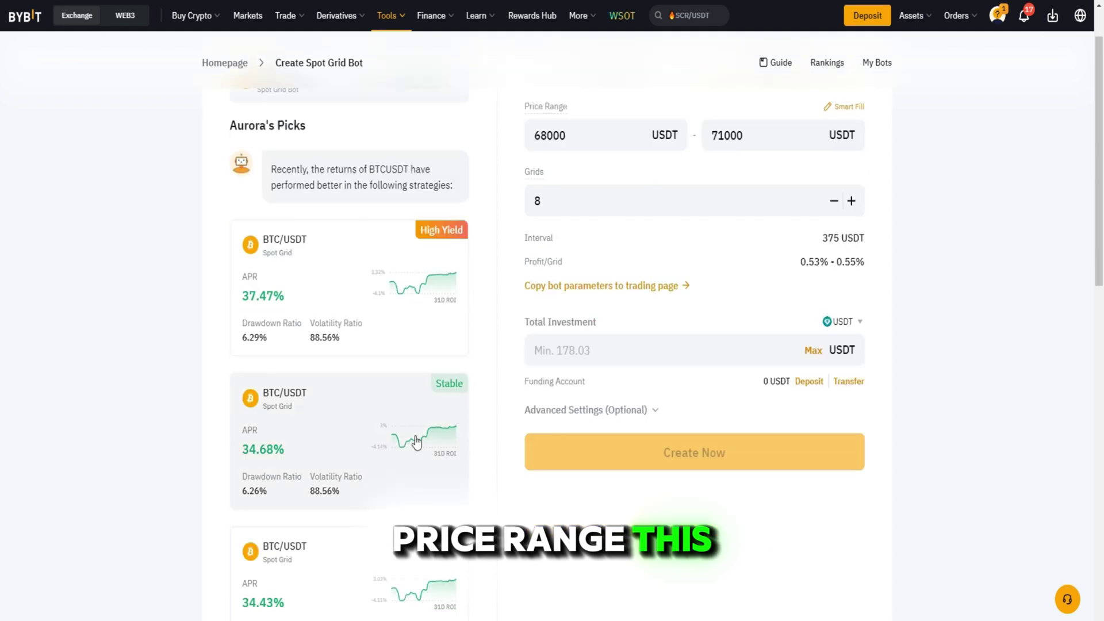
pyautogui.scroll(-2, 415, 443)
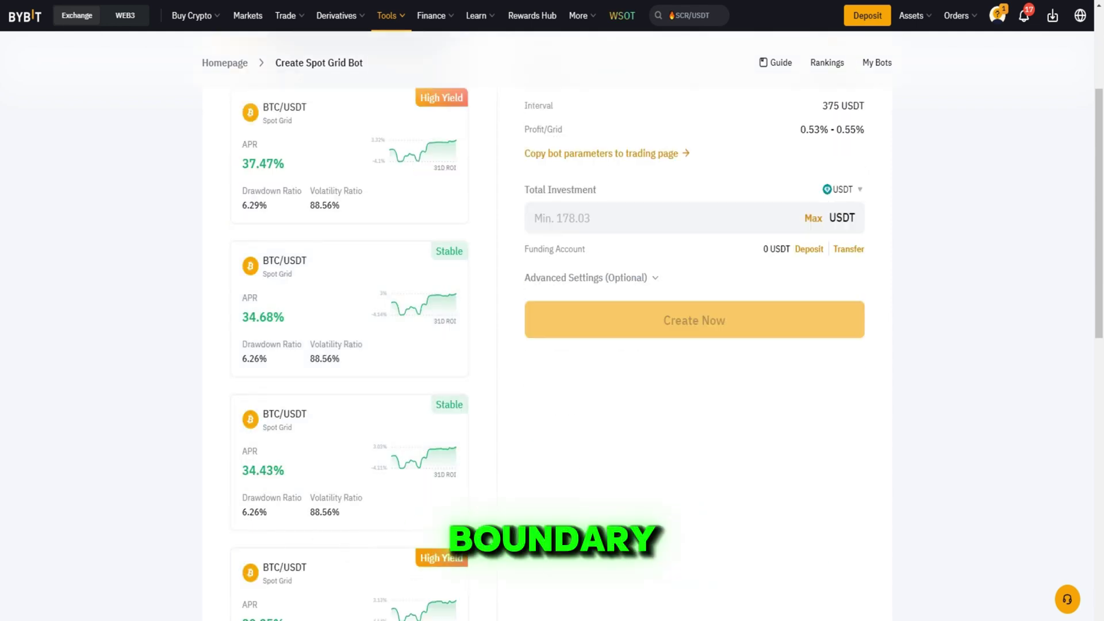
pyautogui.click(641, 226)
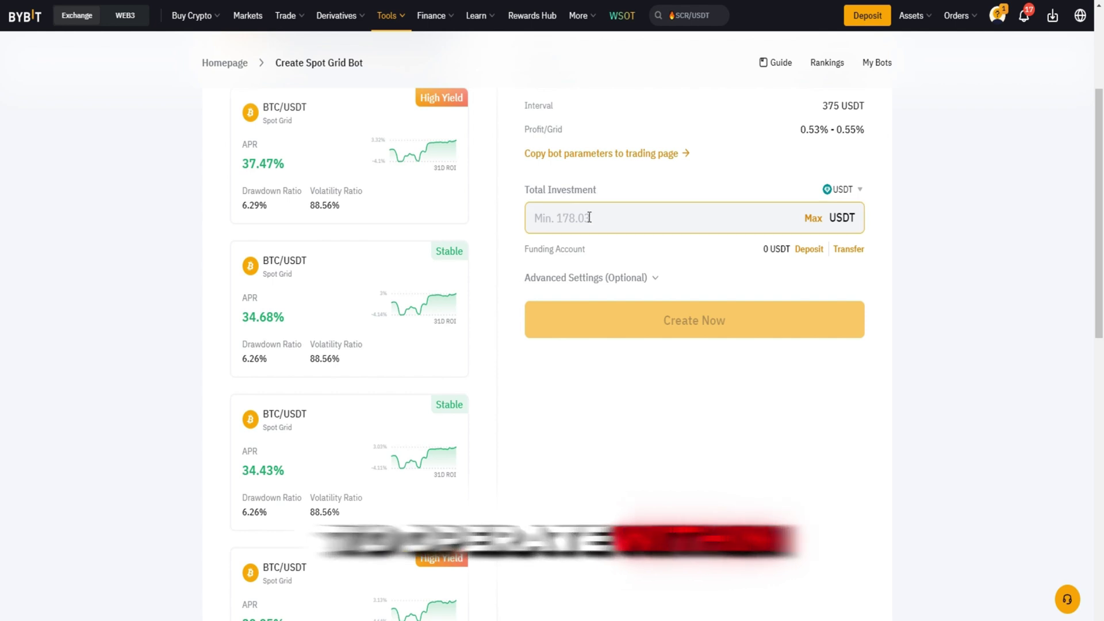
pyautogui.write('5')
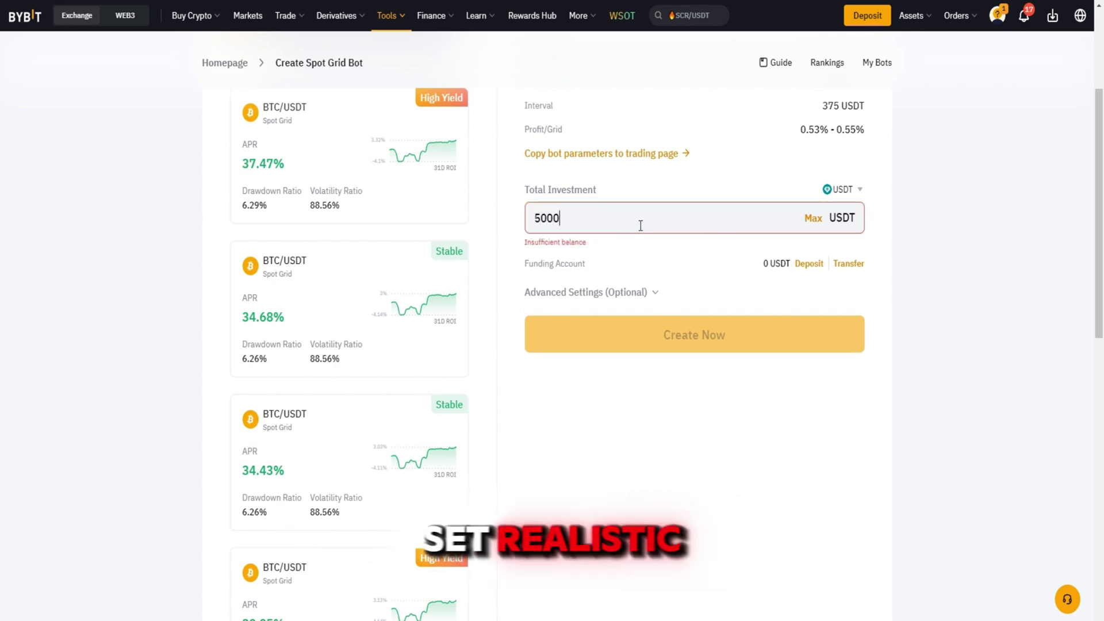
pyautogui.write('000')
pyautogui.press('BackSpace')
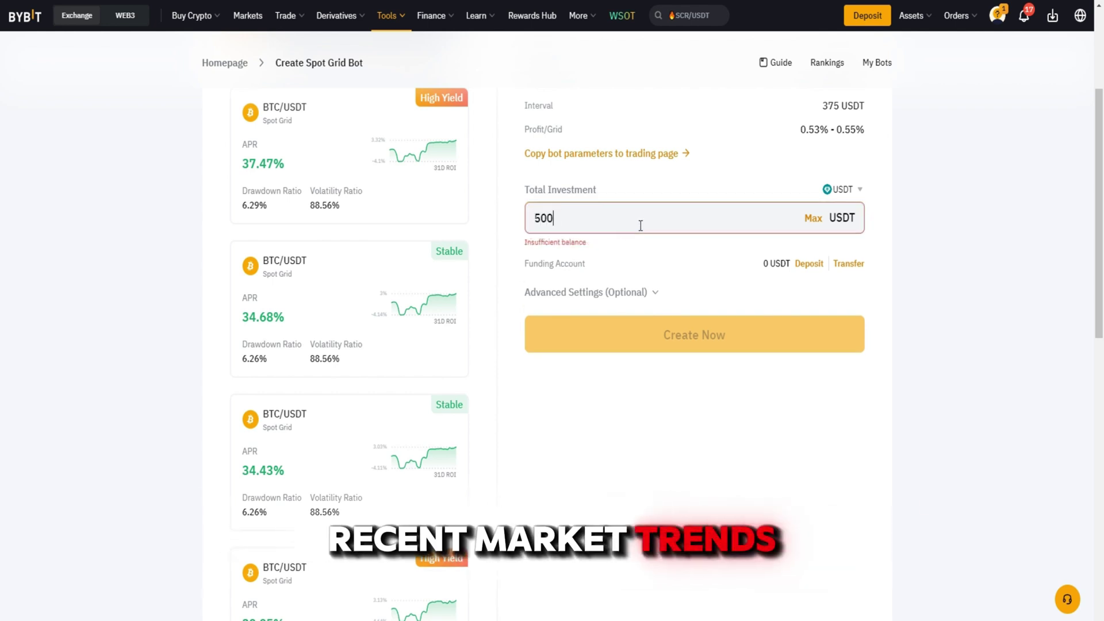
pyautogui.scroll(-1, 797, 478)
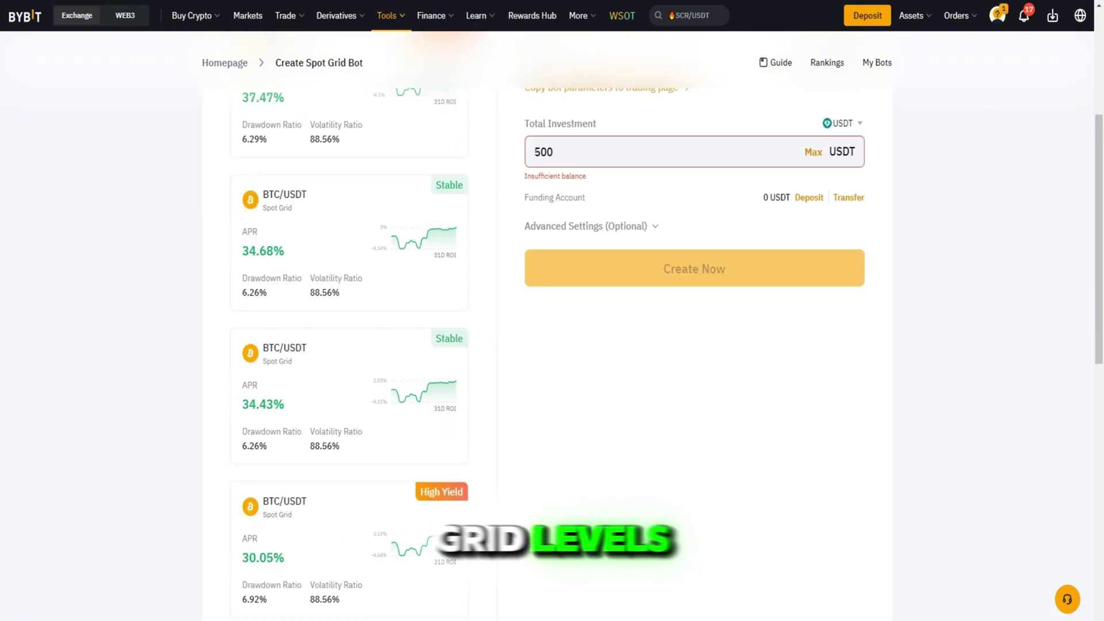
# - In Advanced Settings set entry price 25000, stop loss 15000 and take profit 73500 USDT, then open the DCA bot
pyautogui.click(585, 226)
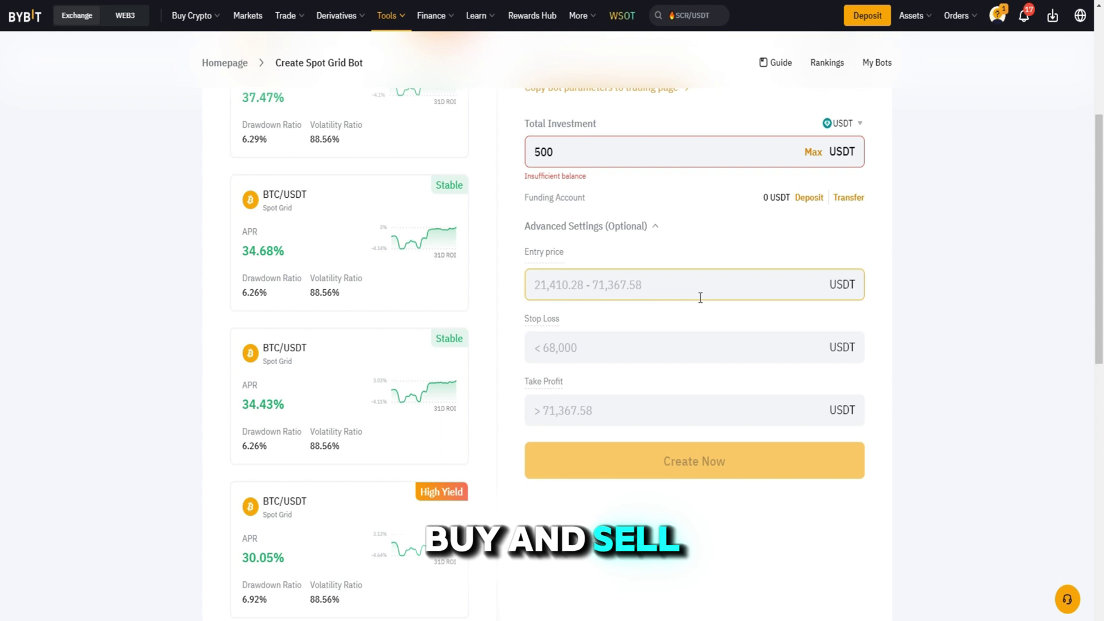
pyautogui.write('25000')
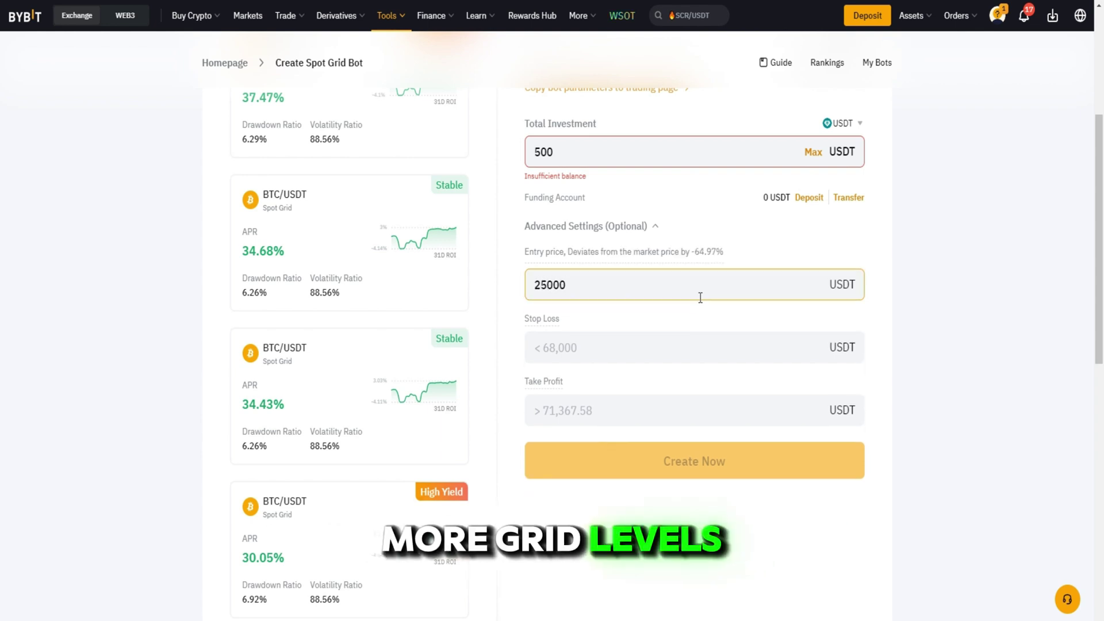
pyautogui.click(626, 346)
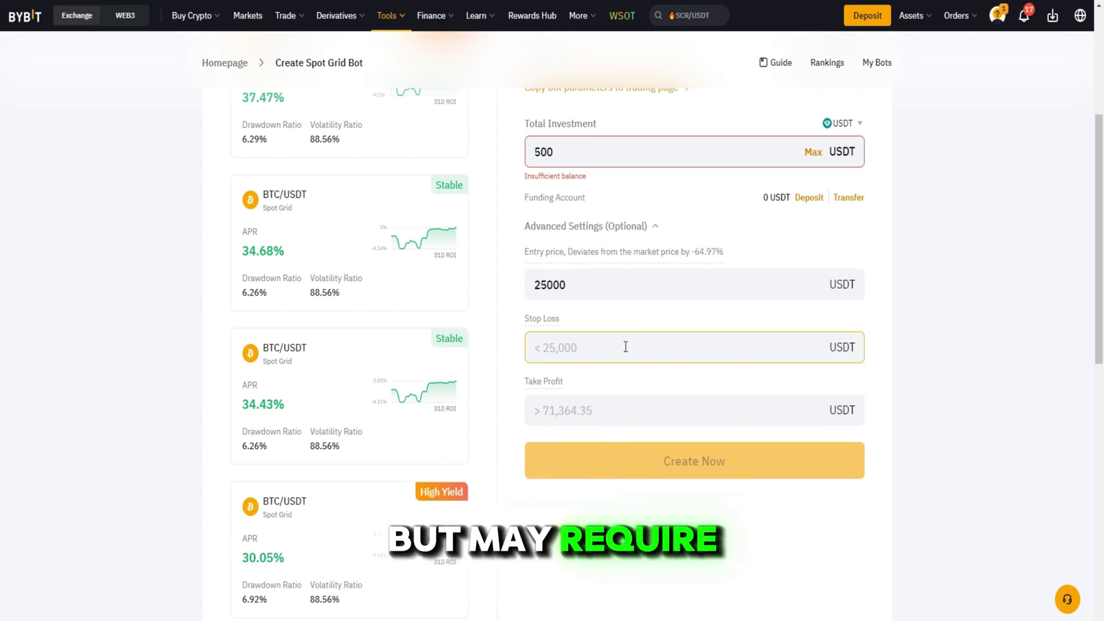
pyautogui.write('15000')
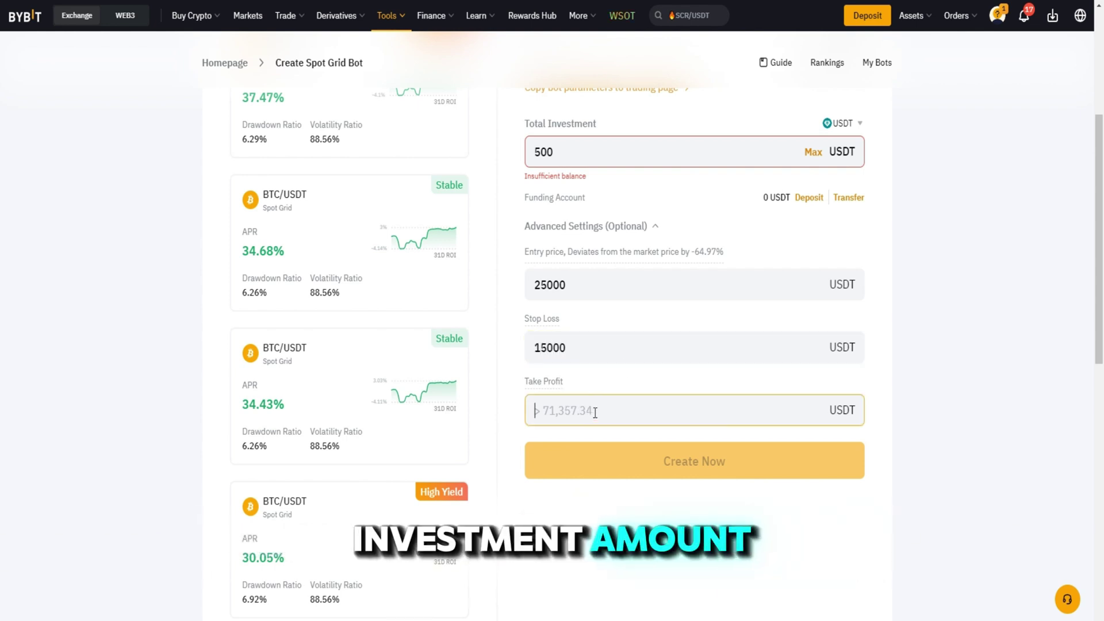
pyautogui.write('7')
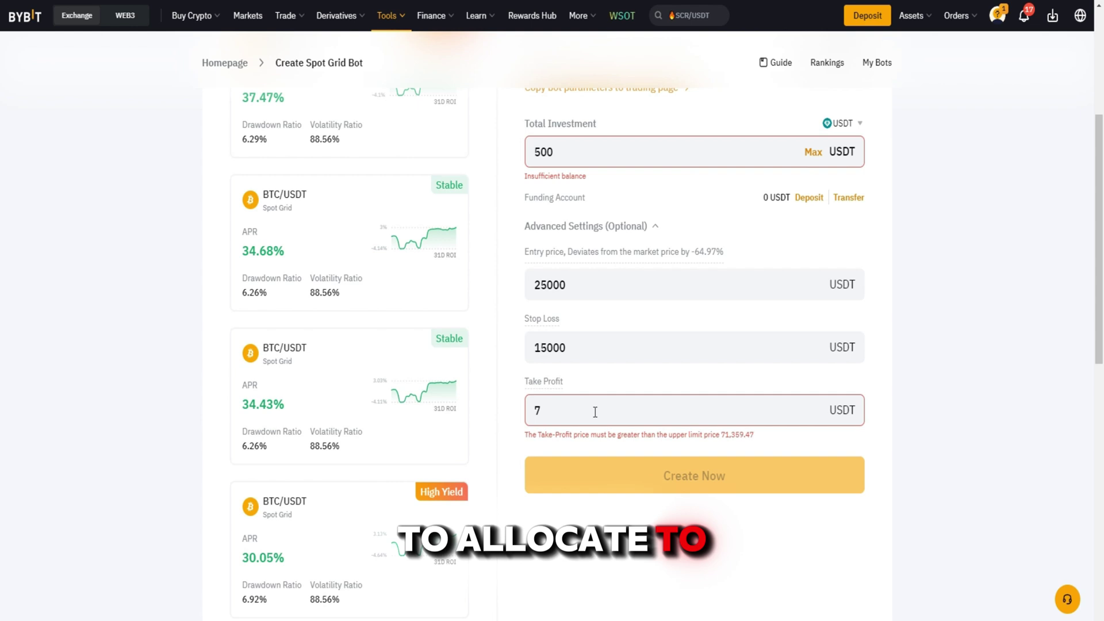
pyautogui.write('3500')
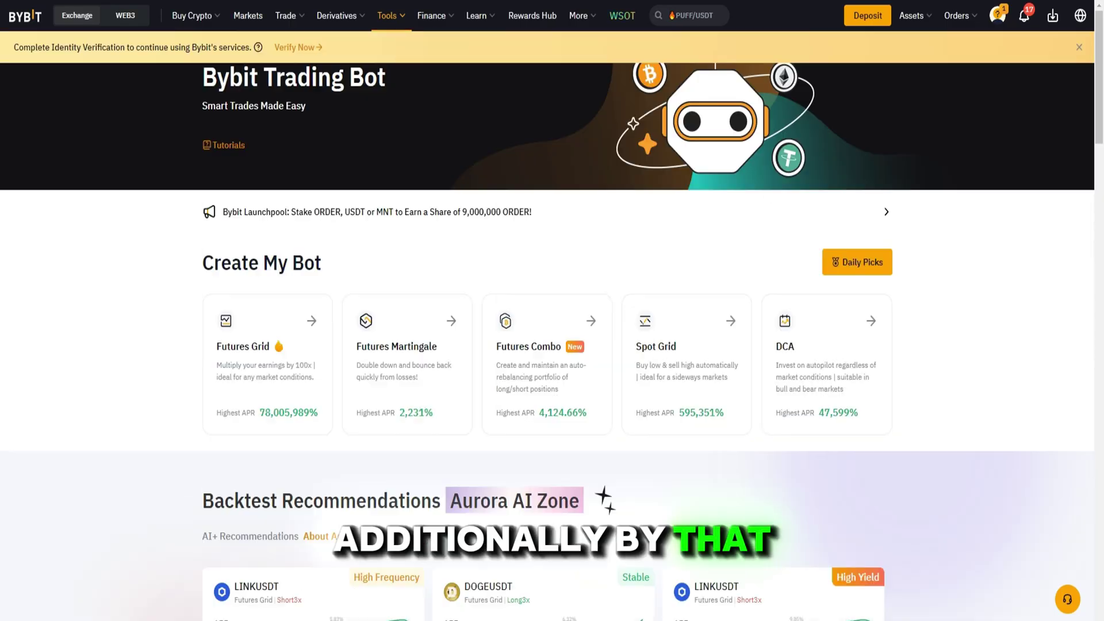
pyautogui.click(771, 346)
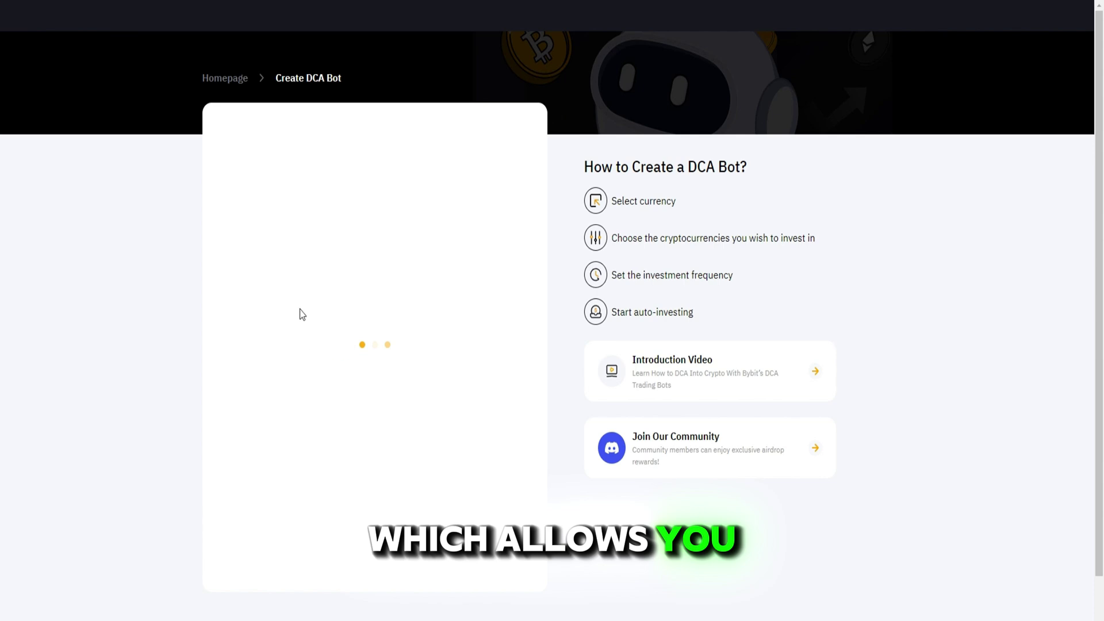
# - Tick PEPE, SHIB, FLOKI and LUNC alongside BTC in Select Cryptocurrencies and confirm the five coins
pyautogui.click(300, 223)
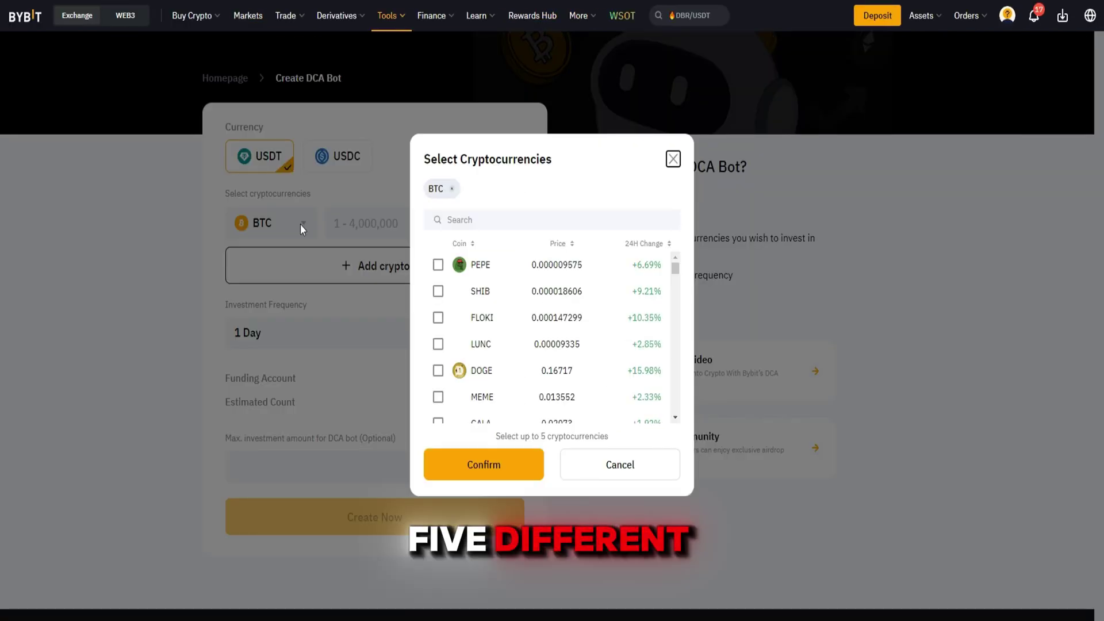
pyautogui.click(437, 265)
pyautogui.click(438, 291)
pyautogui.click(438, 318)
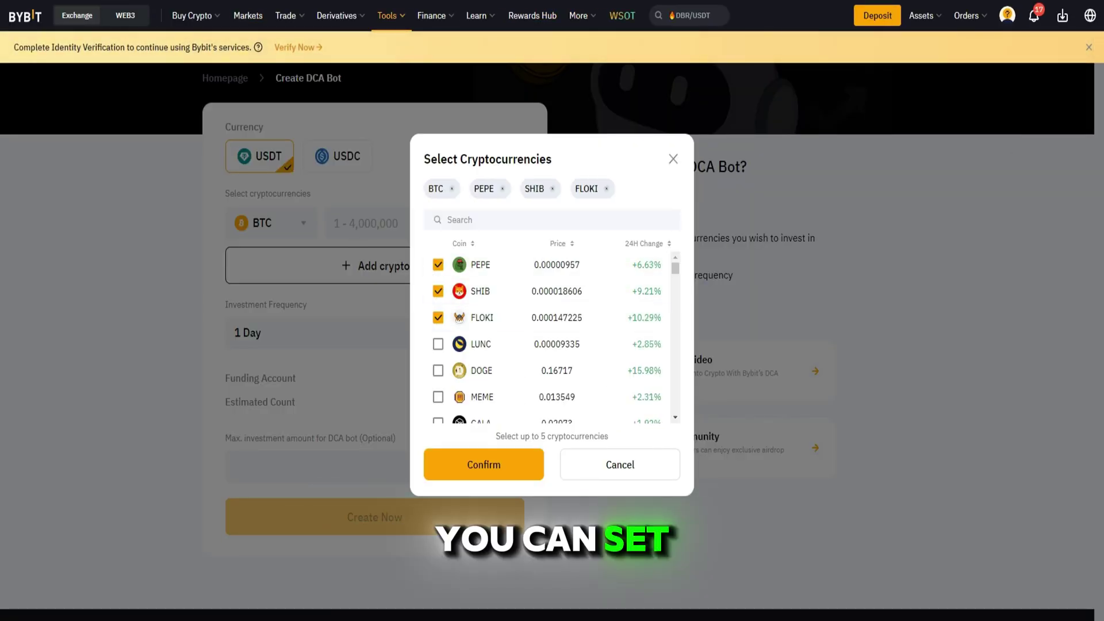
pyautogui.click(329, 297)
pyautogui.click(300, 225)
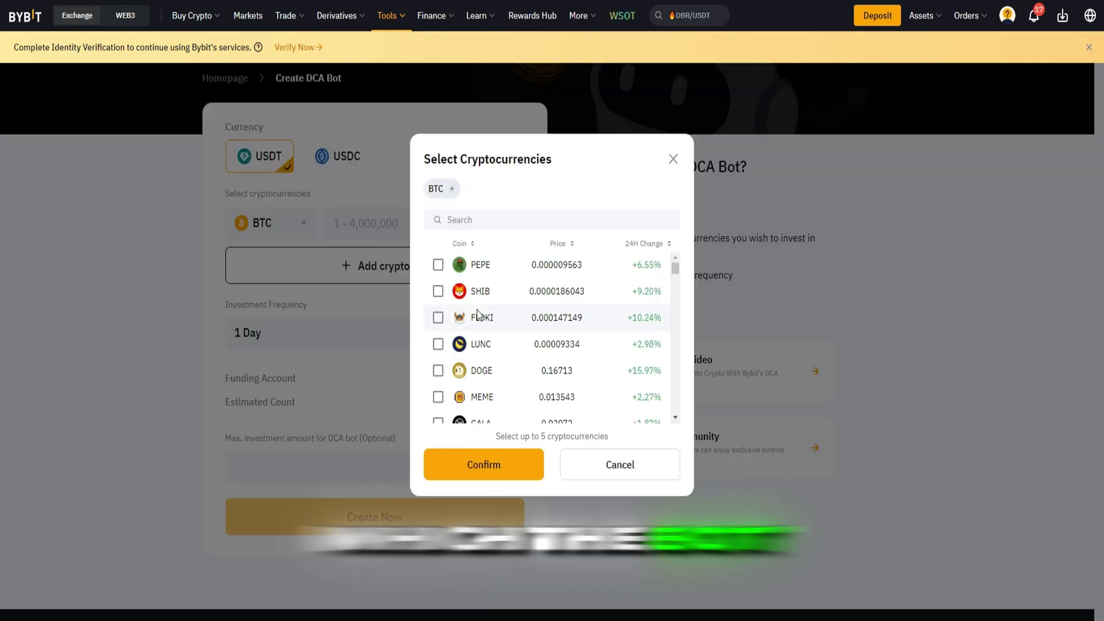
pyautogui.click(438, 265)
pyautogui.click(438, 291)
pyautogui.click(437, 318)
pyautogui.click(438, 344)
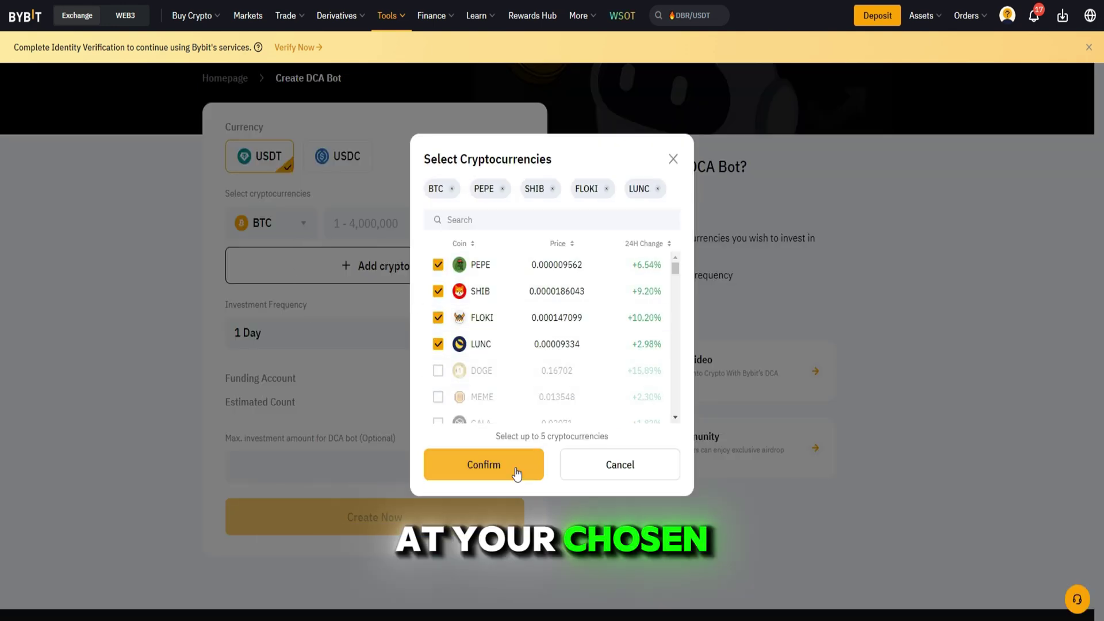
pyautogui.click(484, 465)
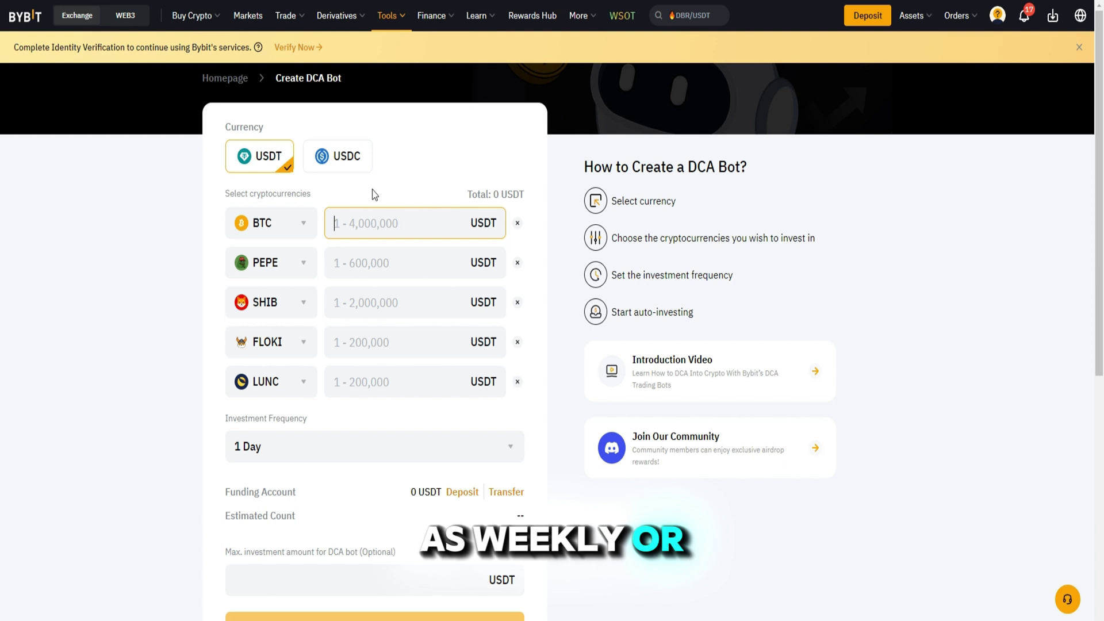
# - Enter per-coin amounts of 10, 20, 15, 10 and 15 USDT for BTC, PEPE, SHIB, FLOKI and LUNC
pyautogui.write('10')
pyautogui.click(338, 256)
pyautogui.write('20')
pyautogui.click(361, 303)
pyautogui.write('15')
pyautogui.click(363, 342)
pyautogui.write('10')
pyautogui.click(365, 377)
pyautogui.write('15')
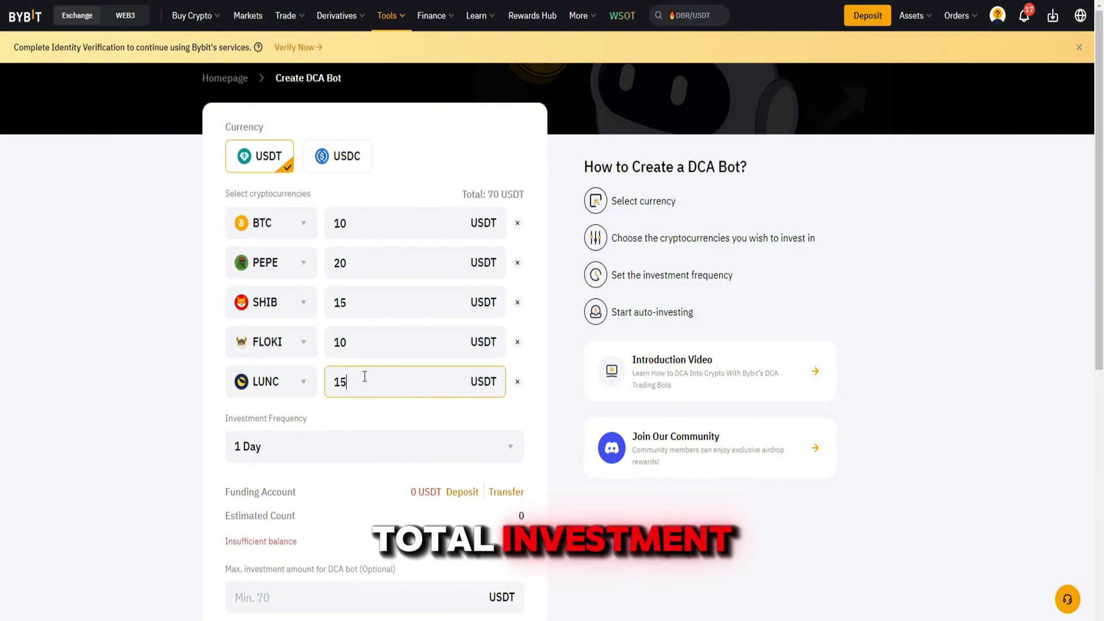
pyautogui.scroll(-2, 462, 431)
pyautogui.scroll(1, 607, 417)
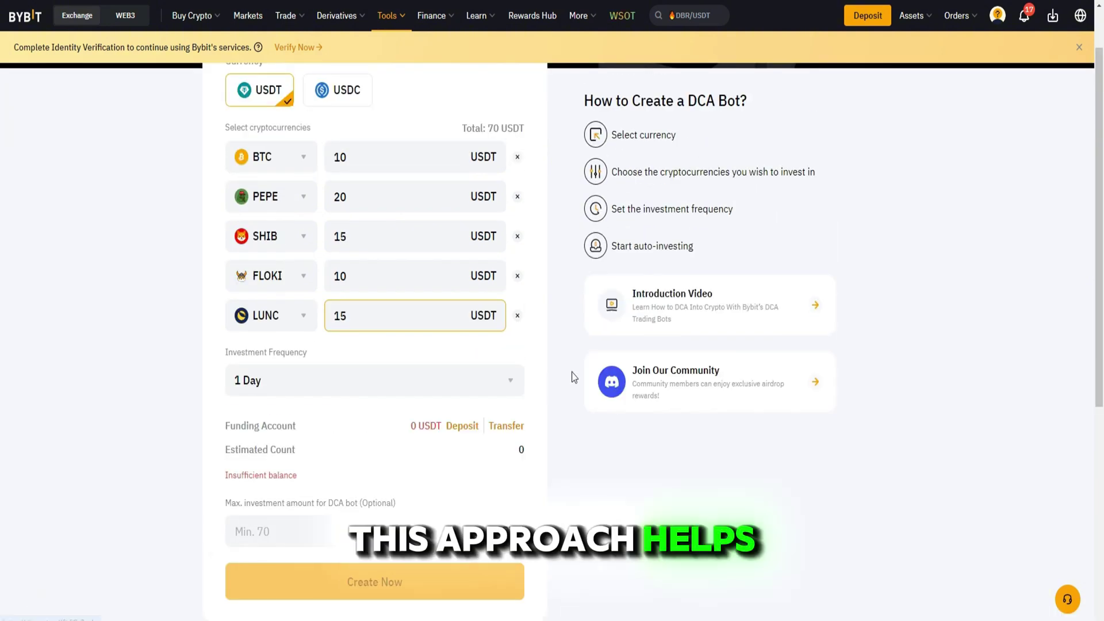
# - Keep the 1 Day frequency, set max investment to 100 USDT, and dismiss the verification banner
pyautogui.click(295, 379)
pyautogui.click(295, 380)
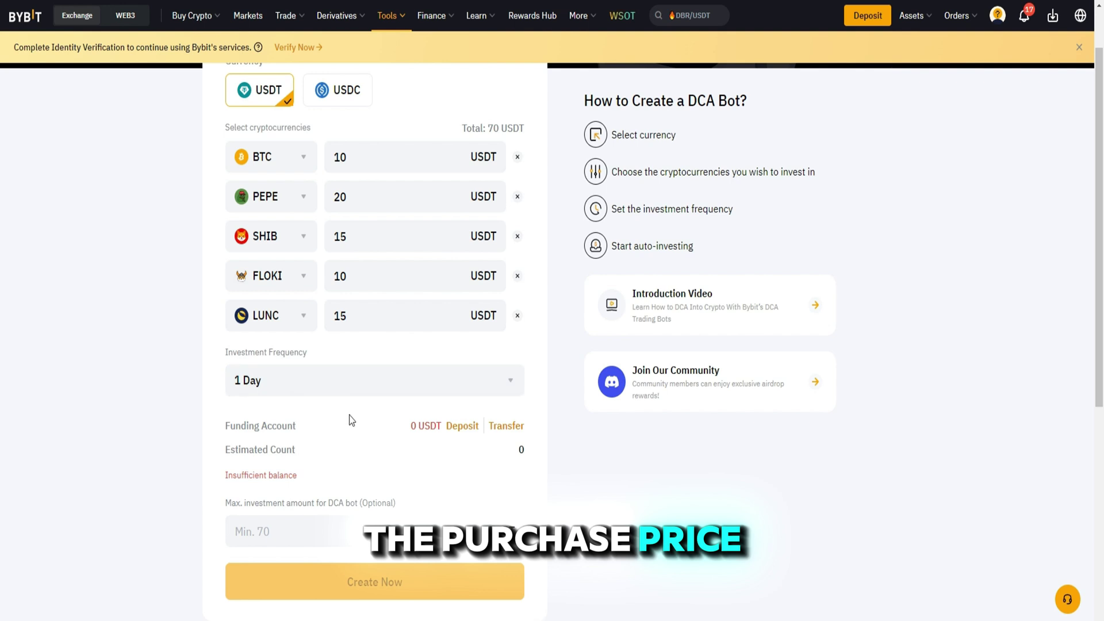
pyautogui.click(297, 525)
pyautogui.write('100')
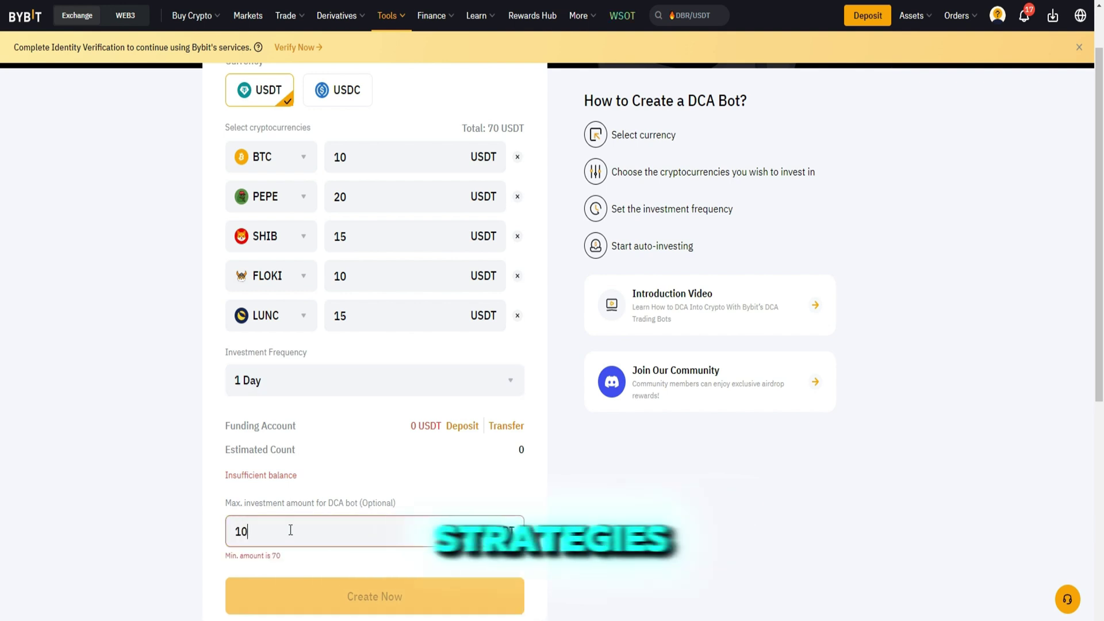
pyautogui.click(633, 473)
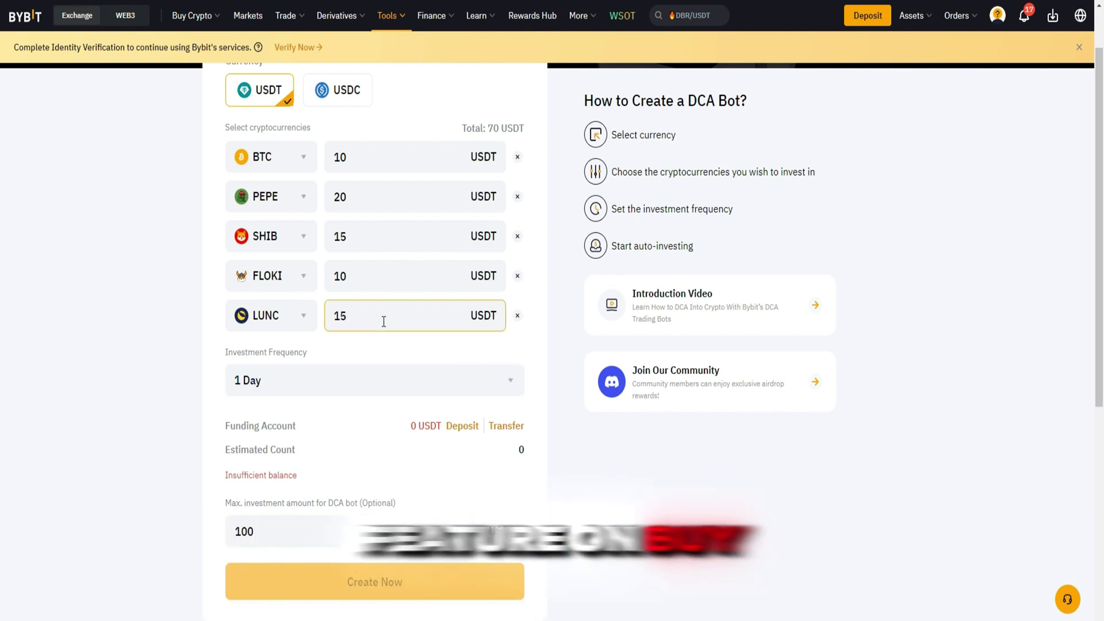
pyautogui.click(1080, 50)
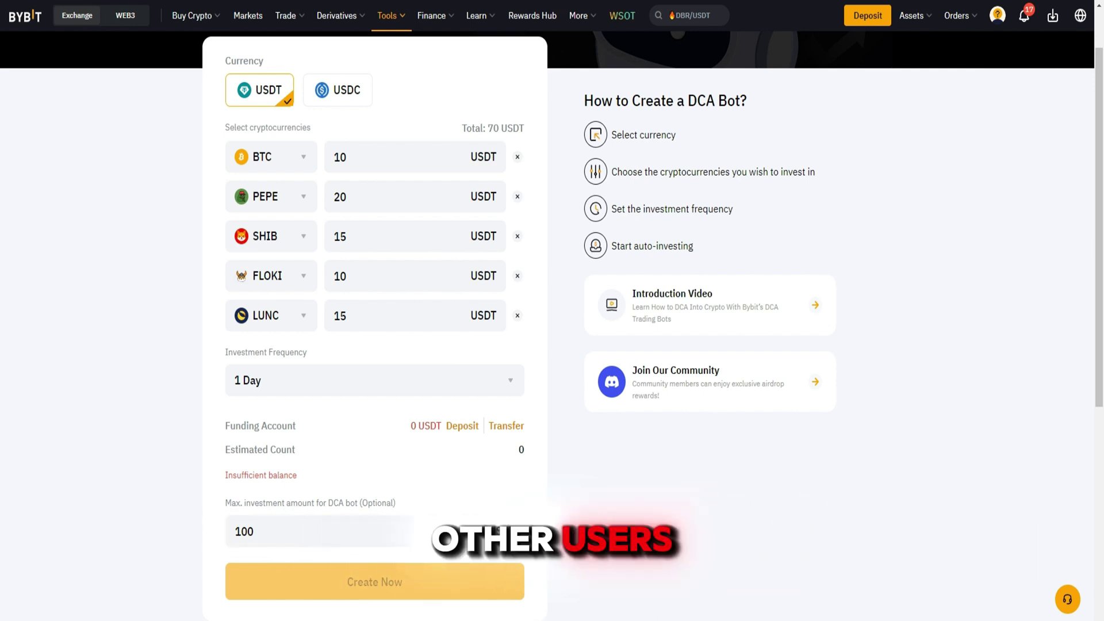
# - From Tools > Trading Bot, show Spot Grid in Hourly Top Picks and copy the PLANET/USDT bot
pyautogui.moveTo(391, 15)
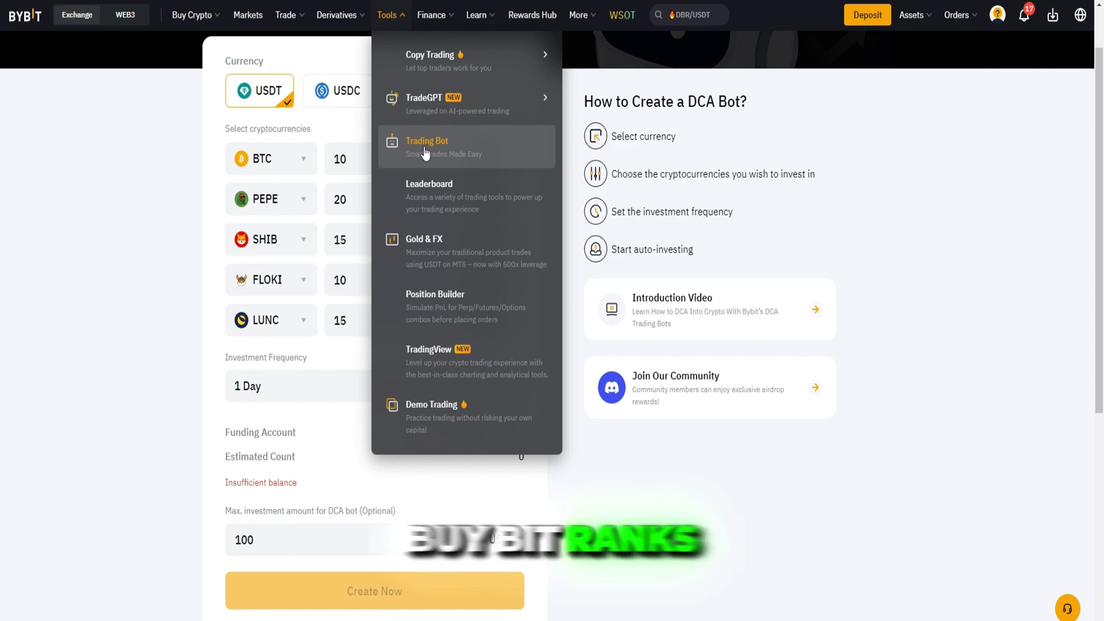
pyautogui.click(425, 147)
pyautogui.scroll(-10, 513, 239)
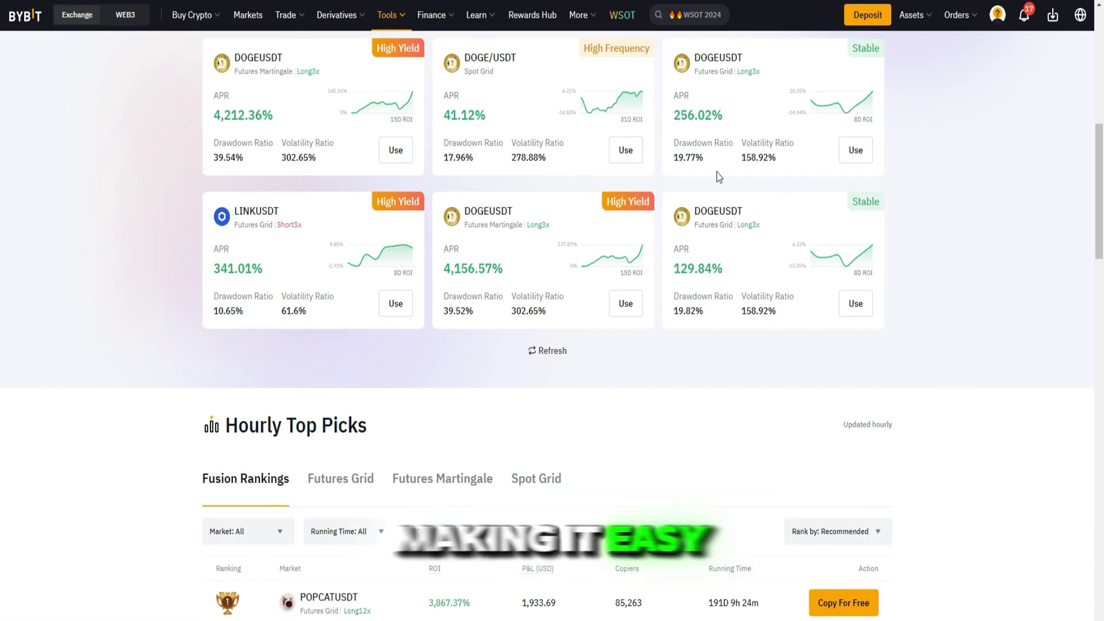
pyautogui.click(536, 479)
pyautogui.scroll(-5, 852, 419)
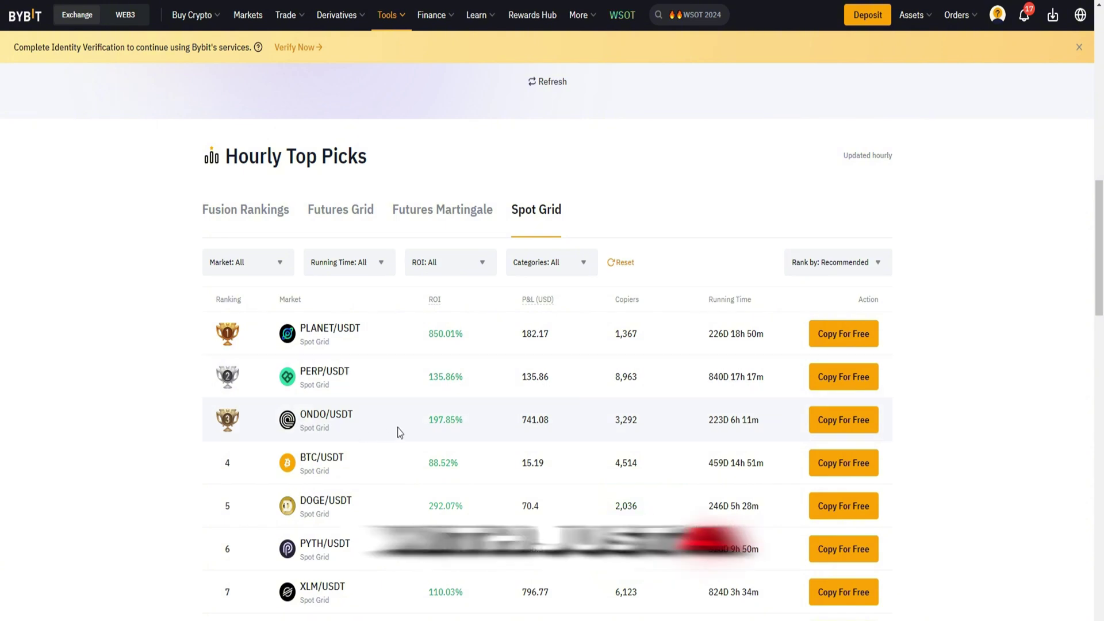
pyautogui.click(812, 337)
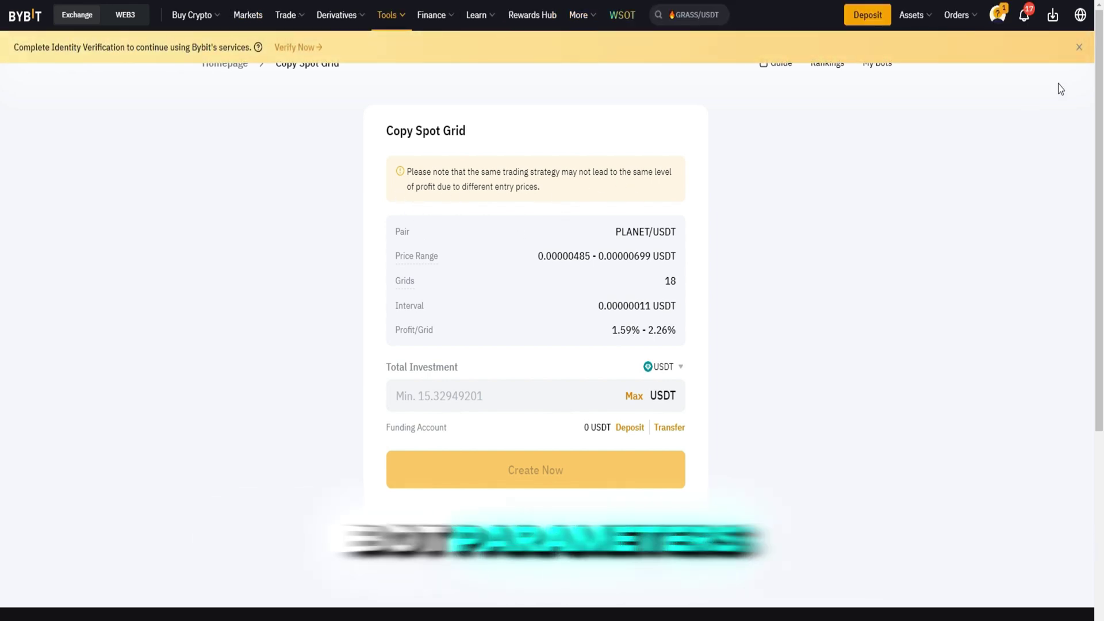
# - Dismiss the verification notice and set the copied PLANET/USDT grid's total investment to 30 USDT
pyautogui.click(1081, 50)
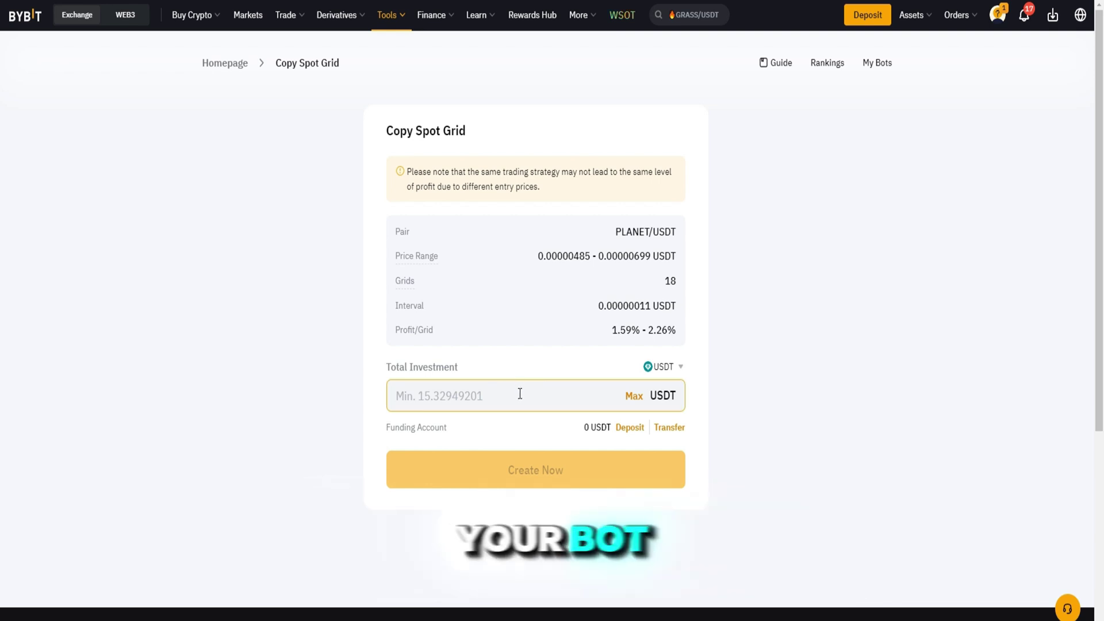
pyautogui.write('30')
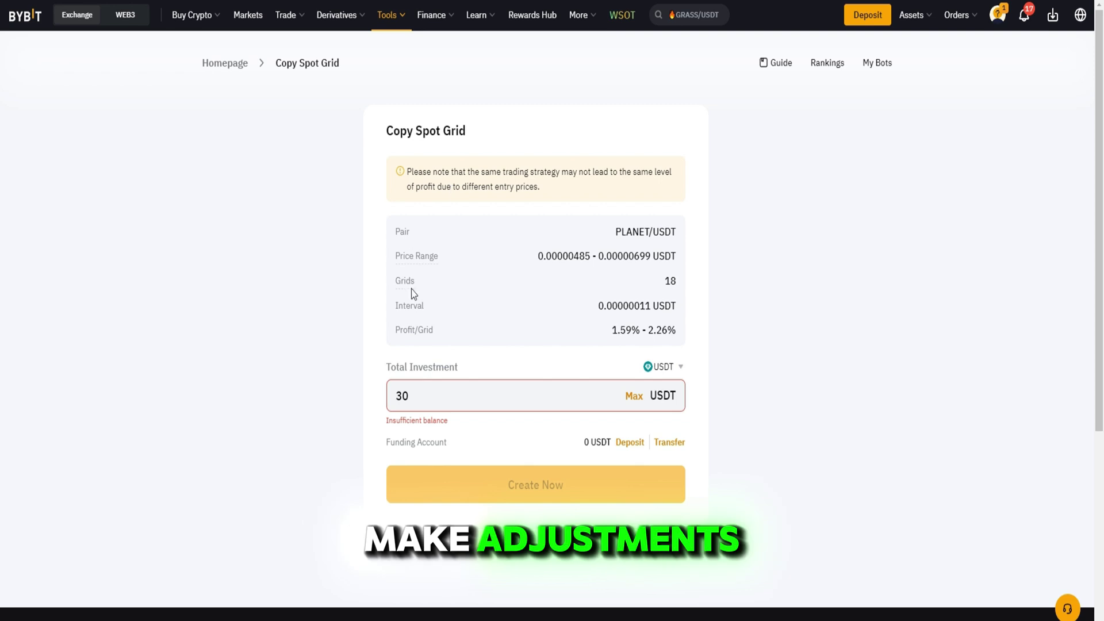
pyautogui.scroll(-1, 770, 458)
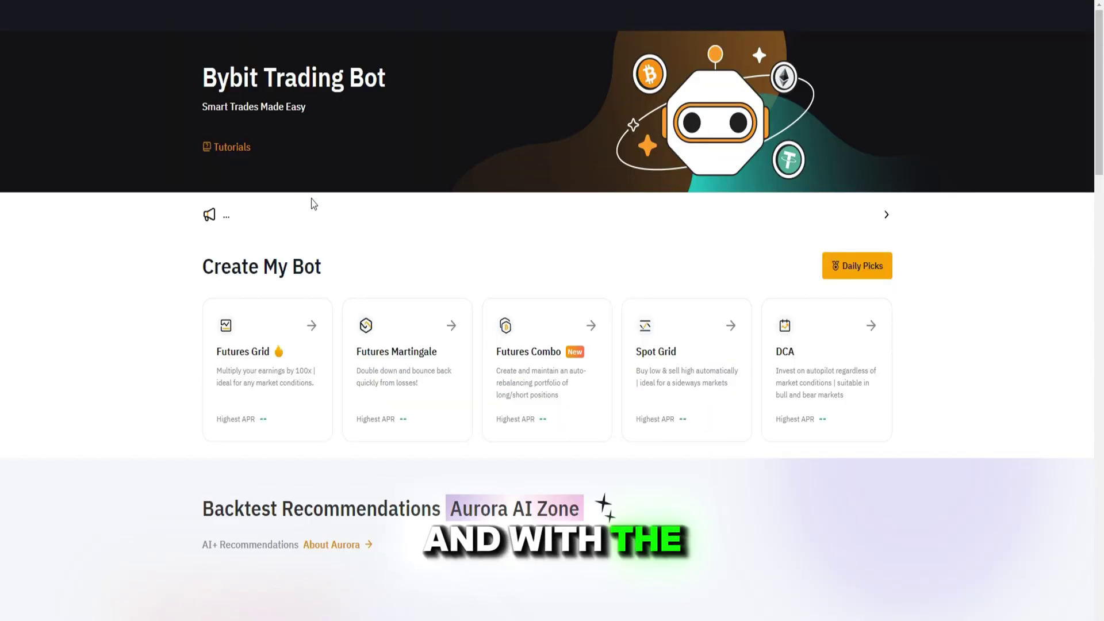
# - Browse rows 11–20 on page 2 of the Hourly Top Picks rankings, then reach the referral sign-up e-mail field
pyautogui.scroll(-6, 538, 260)
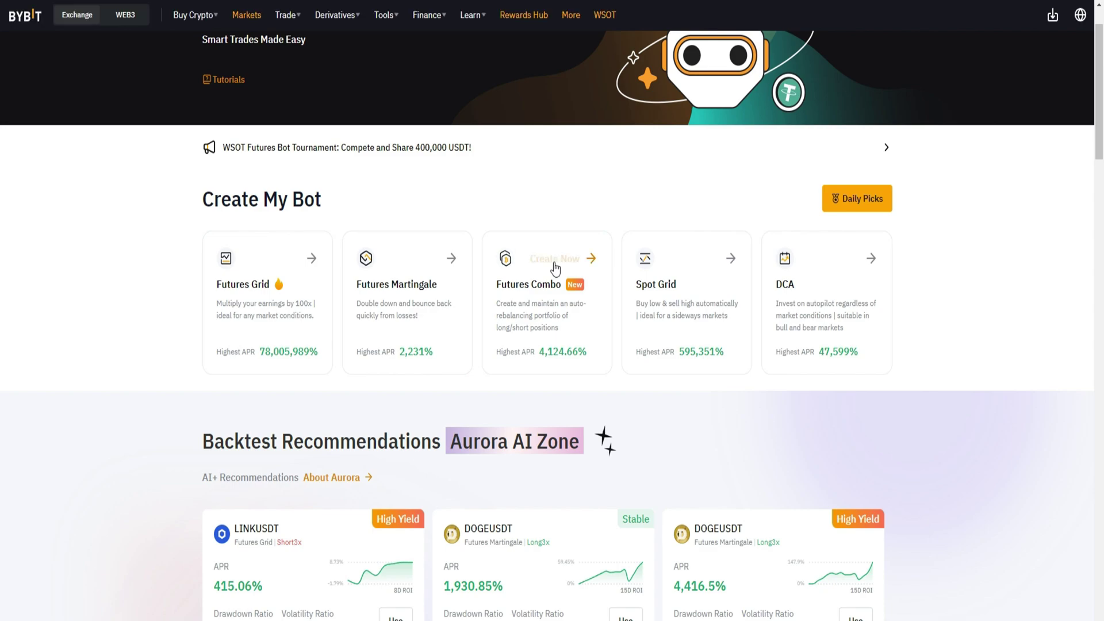
pyautogui.scroll(-10, 747, 307)
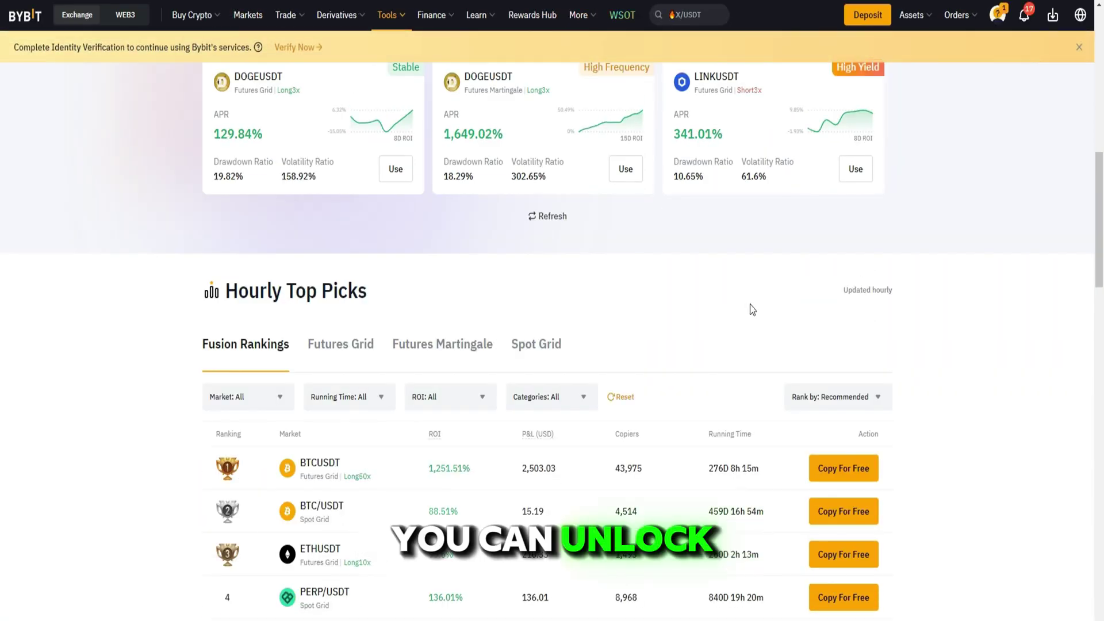
pyautogui.scroll(-5, 944, 374)
pyautogui.click(778, 298)
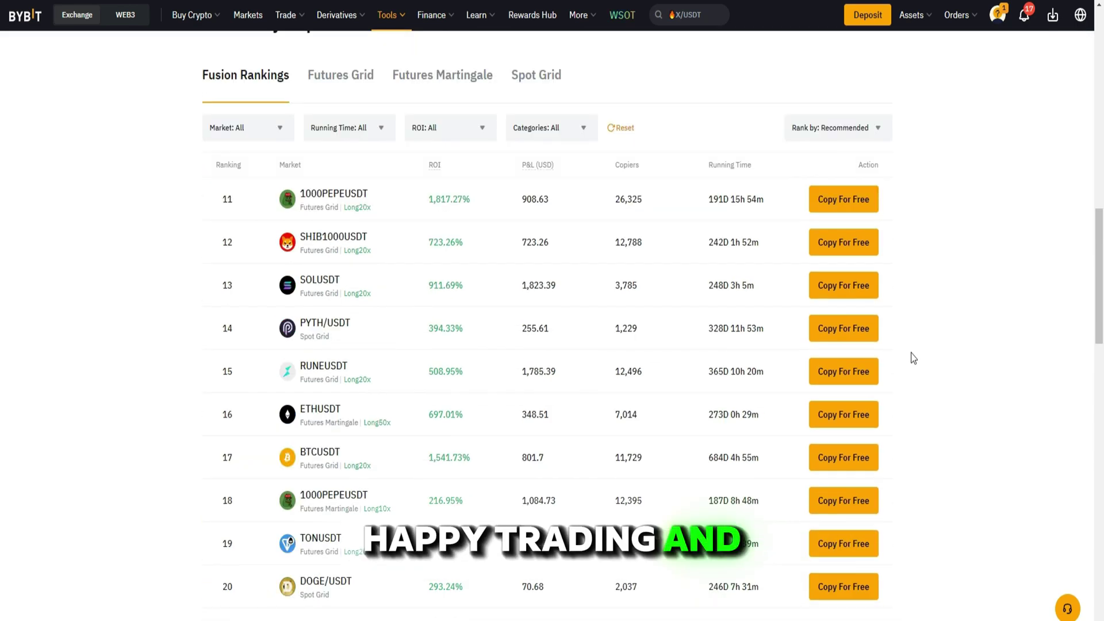
pyautogui.scroll(-4, 911, 353)
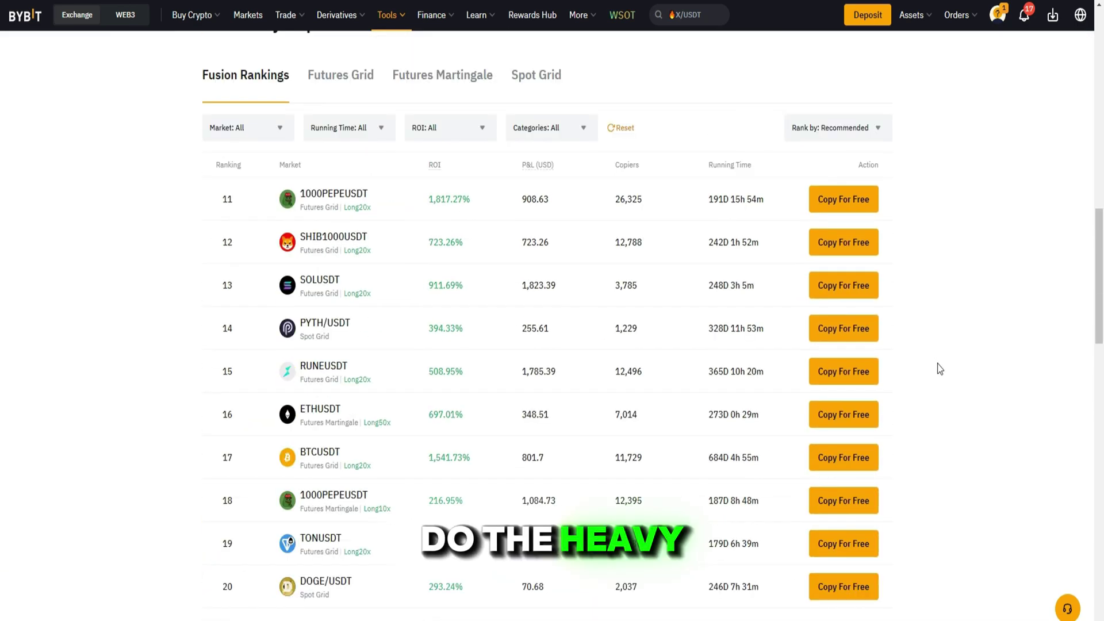
pyautogui.scroll(-5, 939, 370)
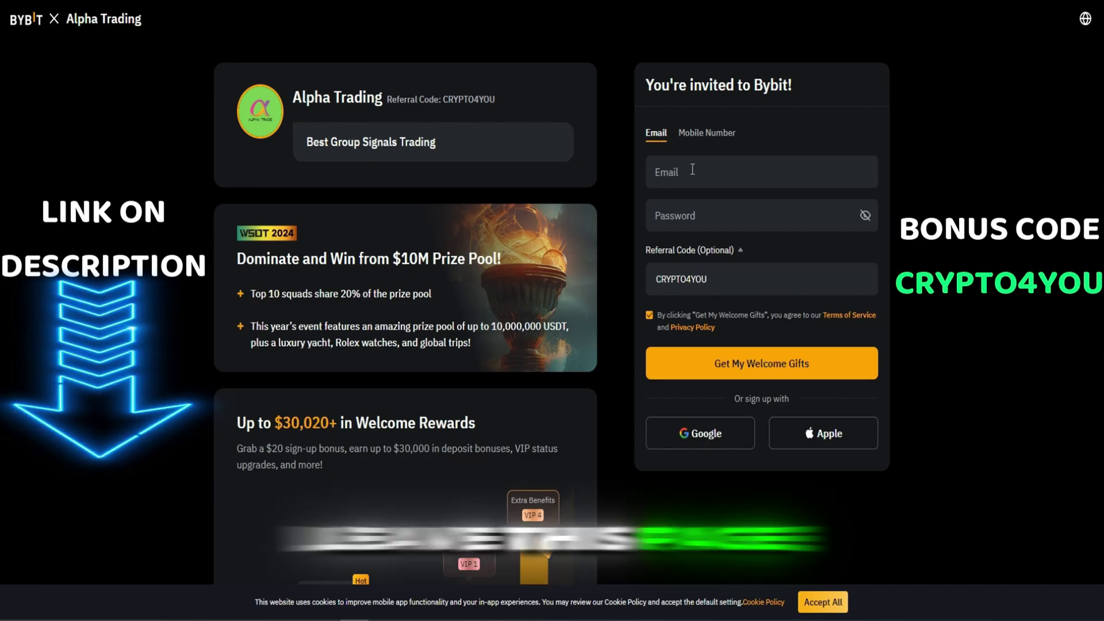
pyautogui.click(691, 171)
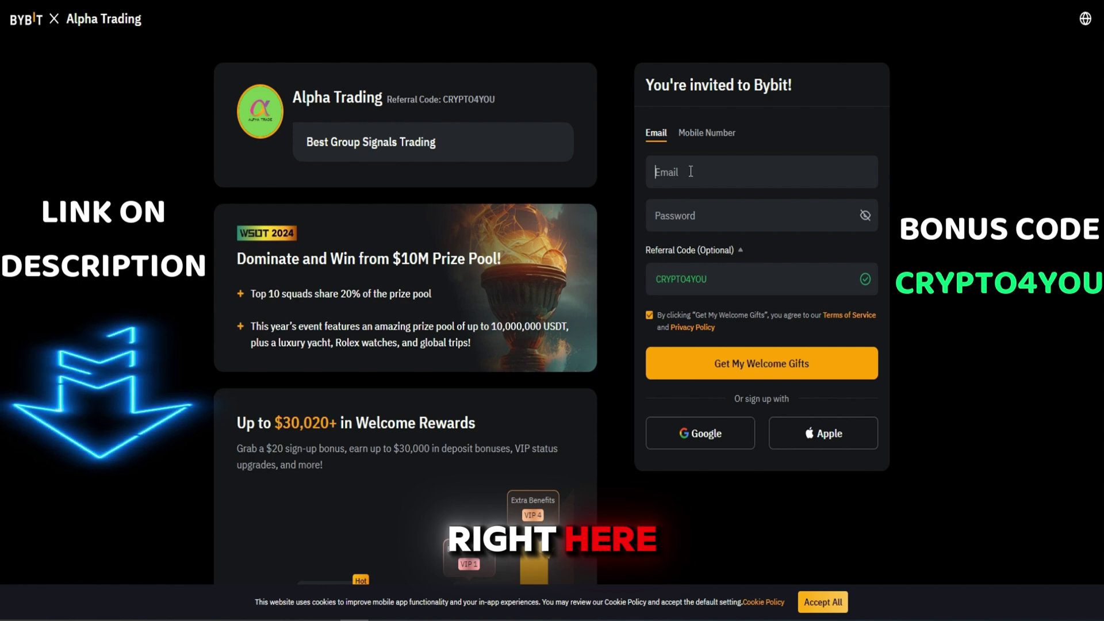
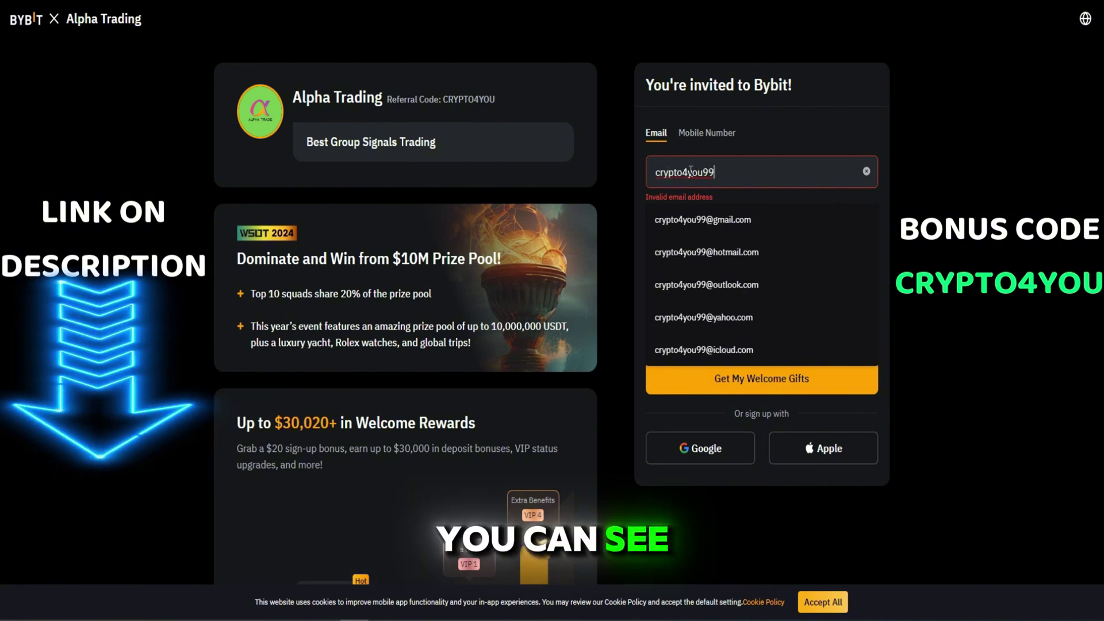
# - Enter the sign-up e-mail address, completing it with the gmail.com suggestion
pyautogui.click(714, 217)
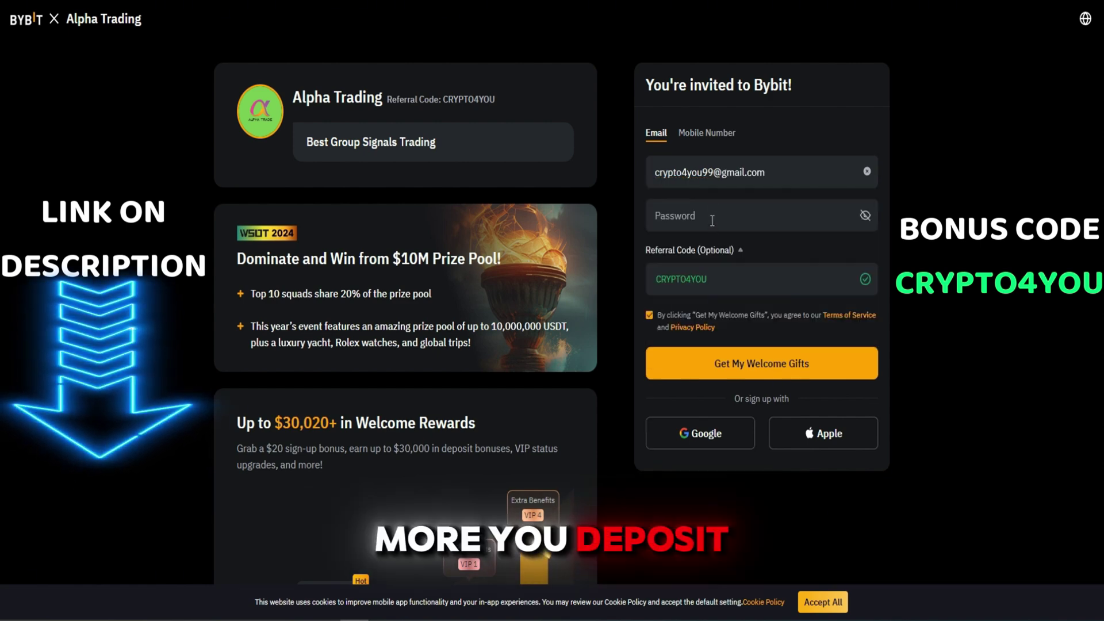
# - Enter an account password that meets all four requirements and close the requirements popup
pyautogui.click(713, 221)
pyautogui.write('•••••••••••••')
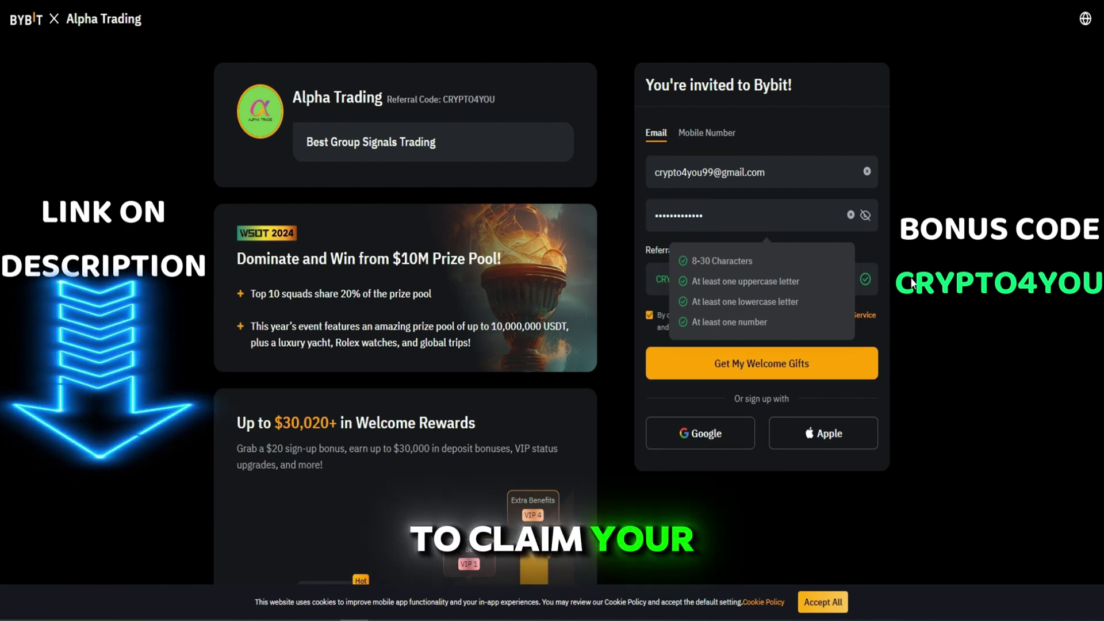
pyautogui.click(985, 297)
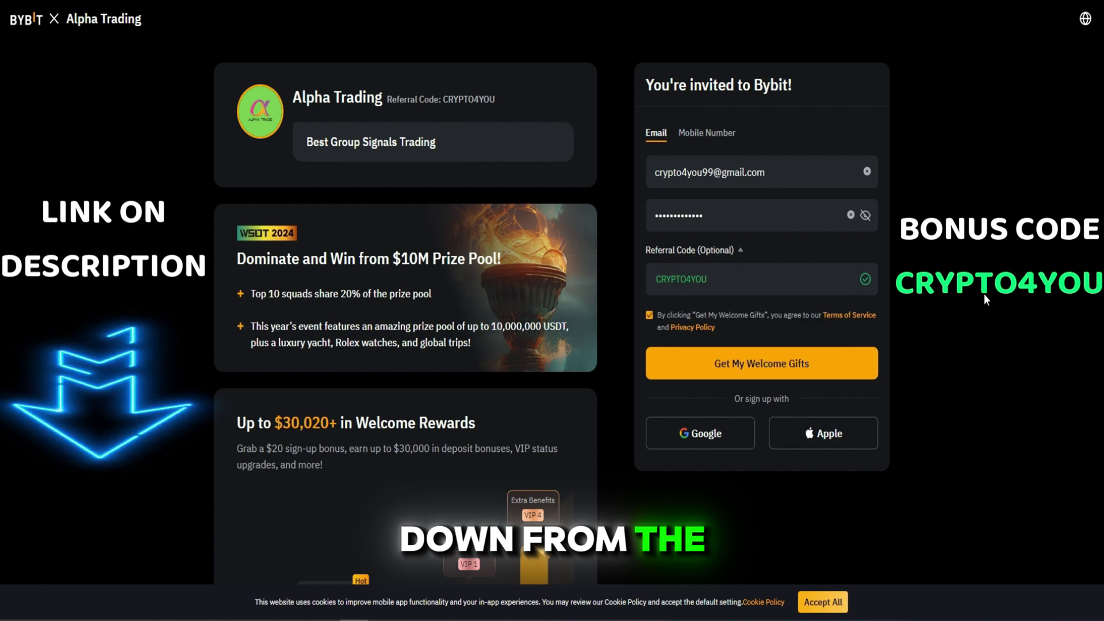